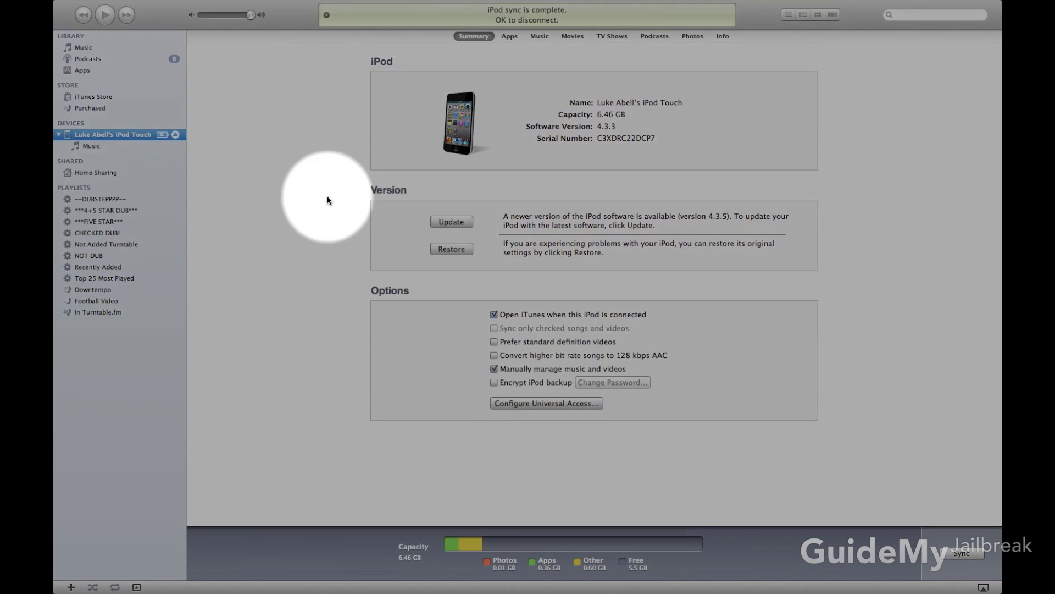
Transfer purchased items from the iPod touch via its Devices menu, then sync it
right_click(138, 137)
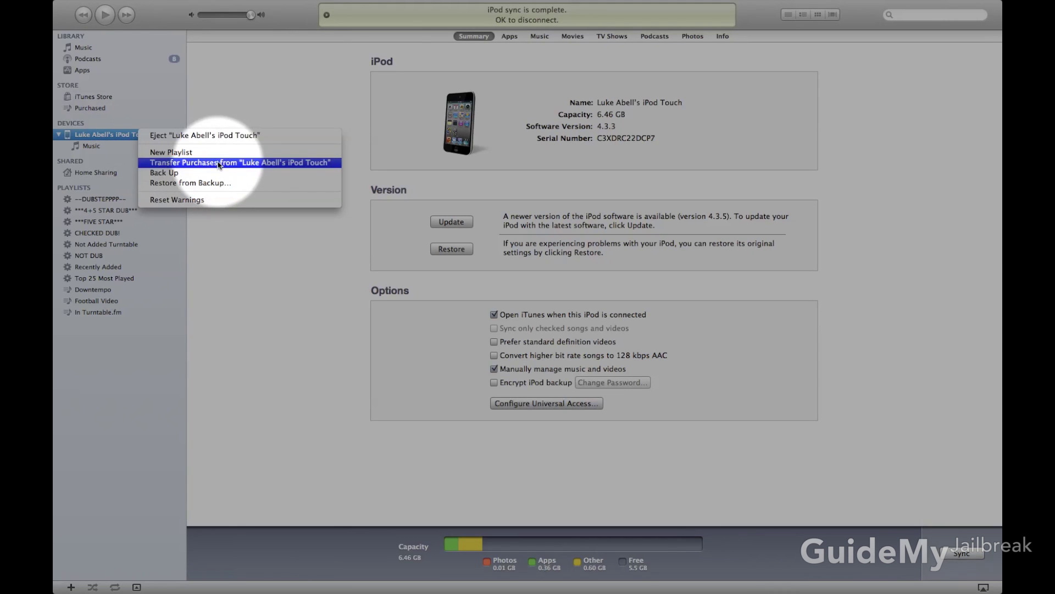
left_click(184, 162)
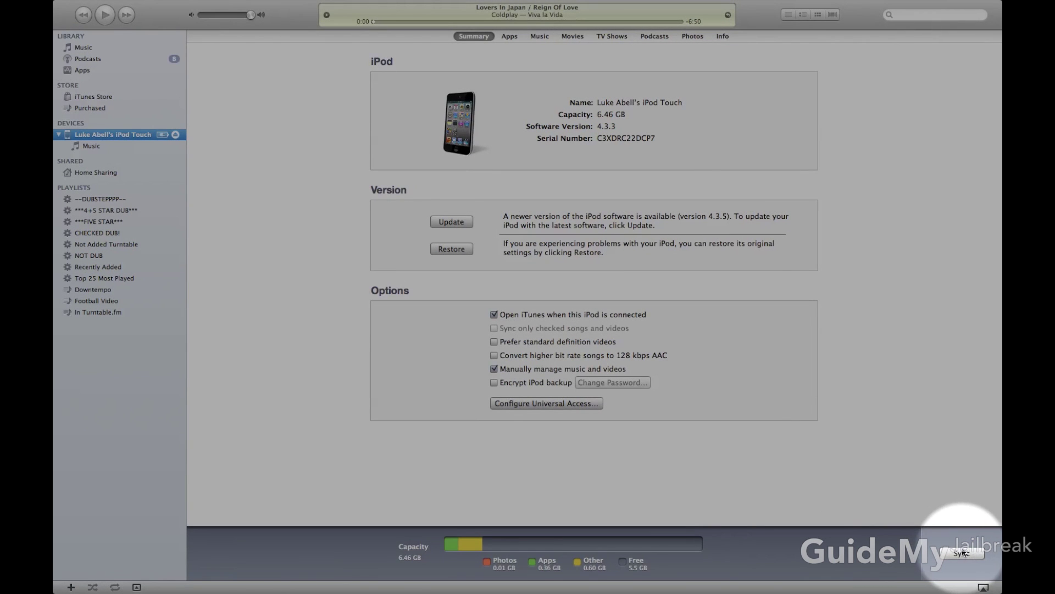
left_click(962, 553)
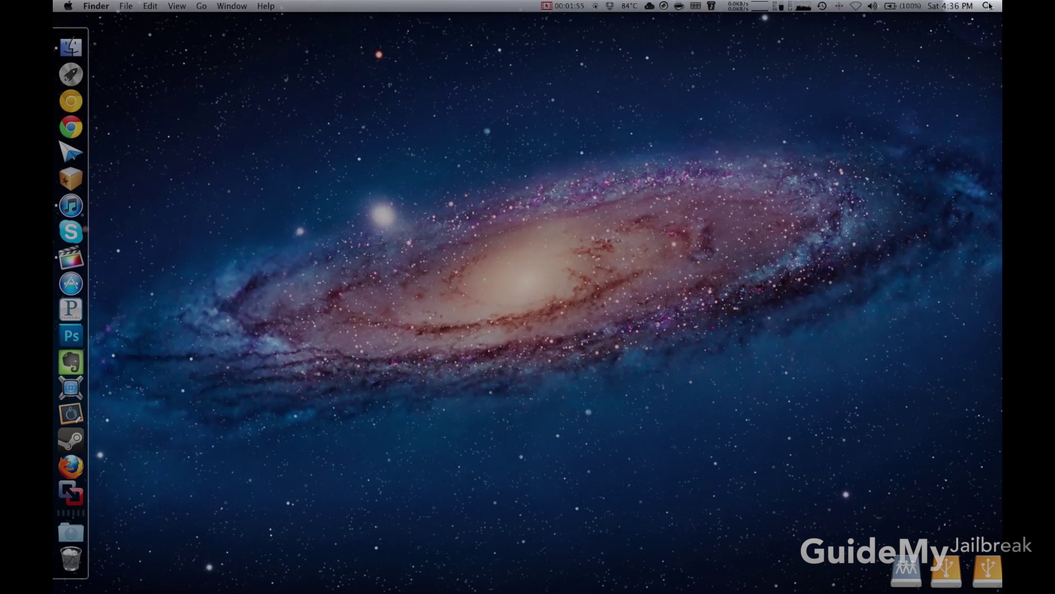
Launch Image Capture from Spotlight and choose a custom Import To destination
left_click(989, 6)
type("image ca")
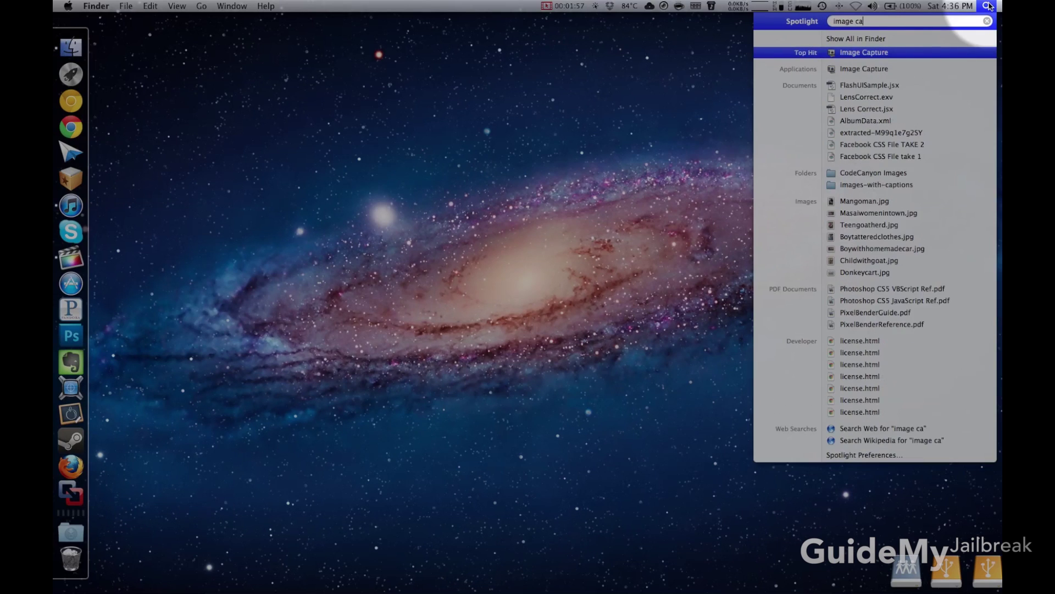
type("pture")
key("Return")
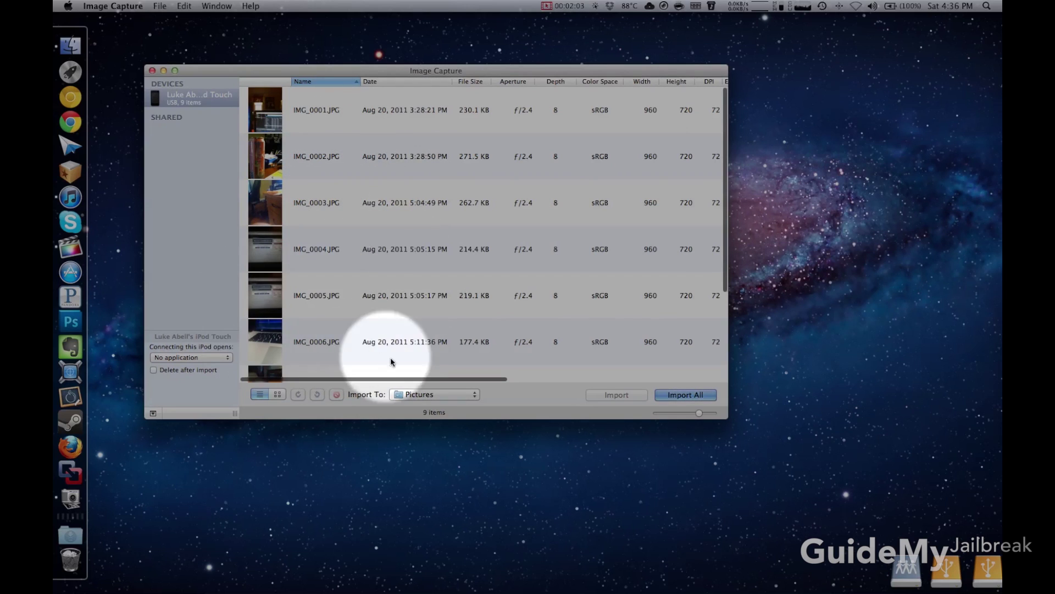
left_click(399, 395)
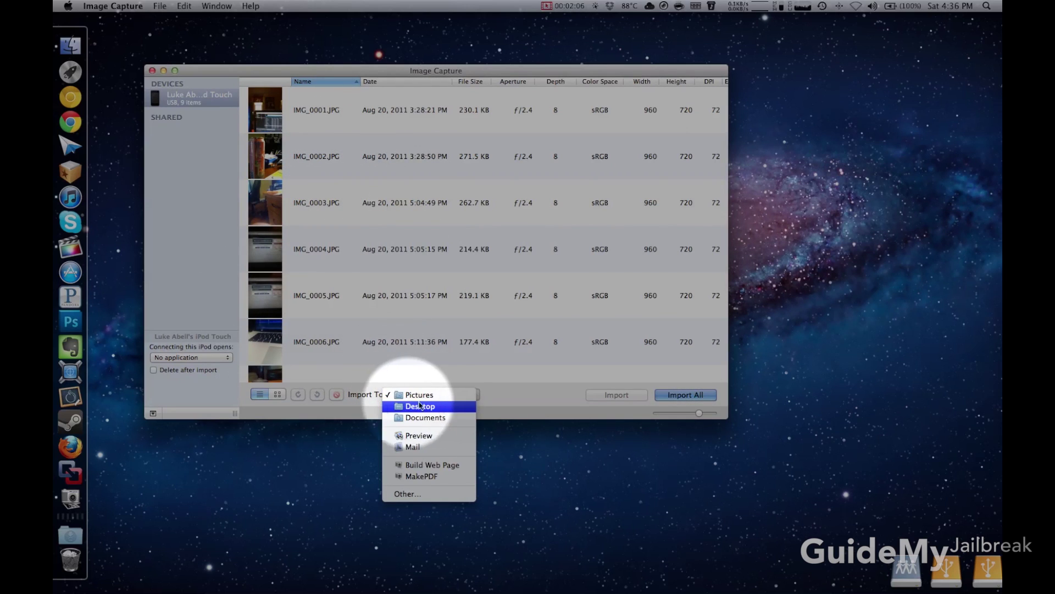
left_click(409, 496)
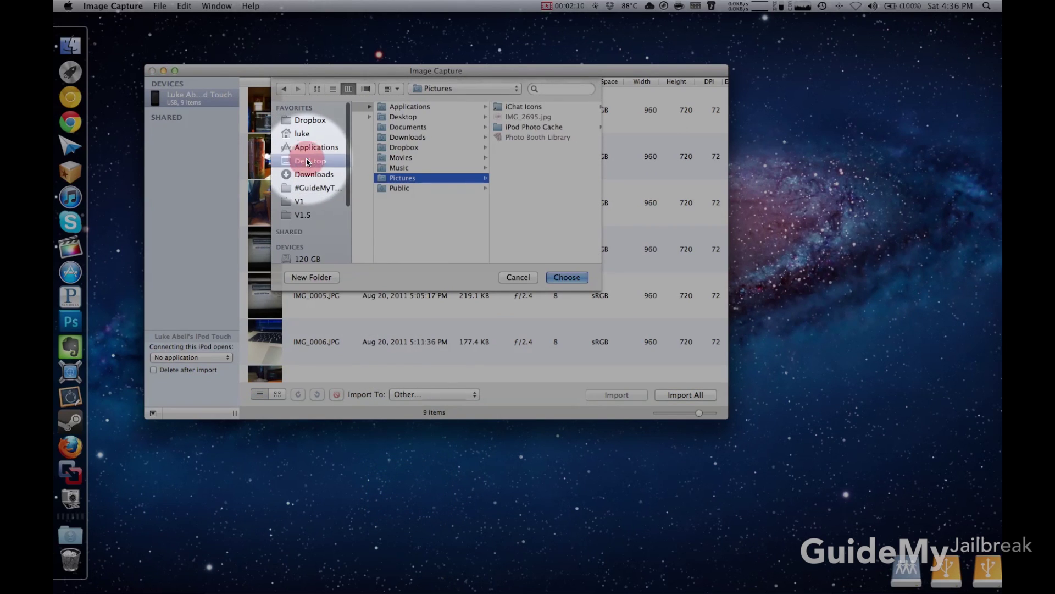
Create a Desktop folder 'Photos from iPod', make it the destination, and import all nine photos
left_click(310, 161)
left_click(306, 276)
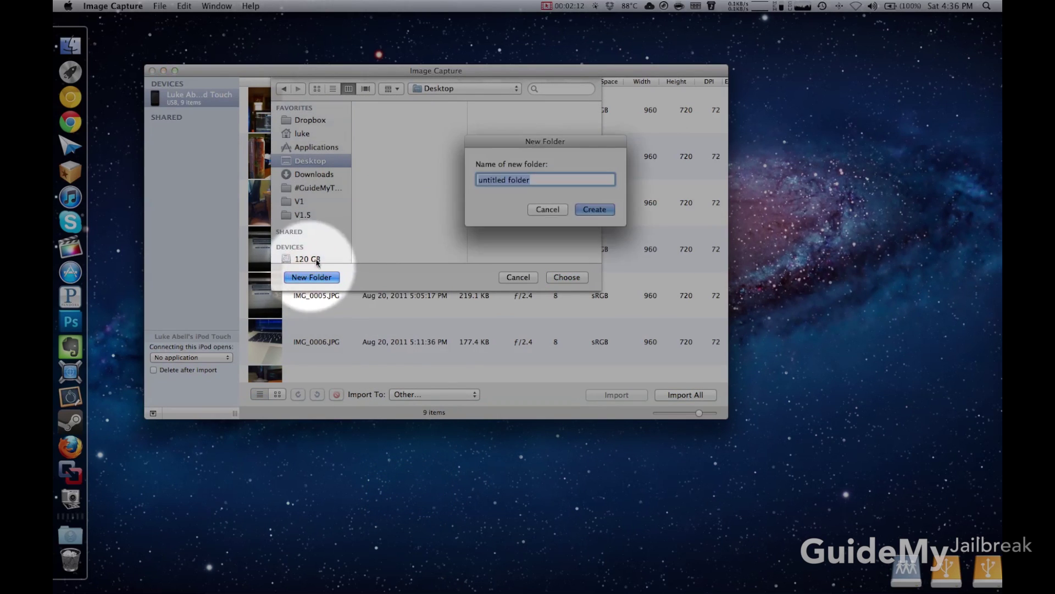
type("Photod")
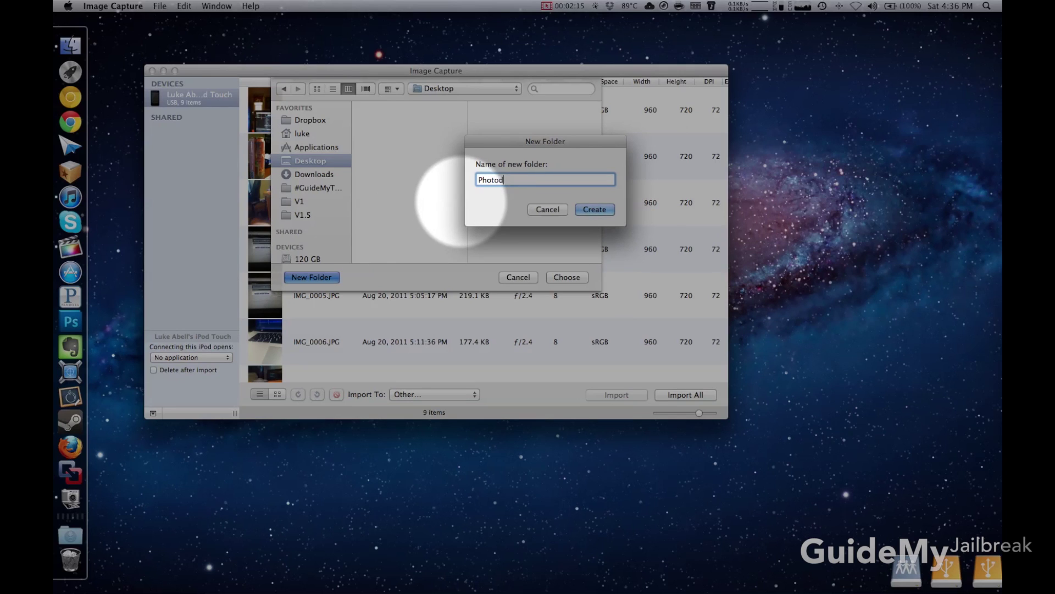
type("Pod")
key("Return")
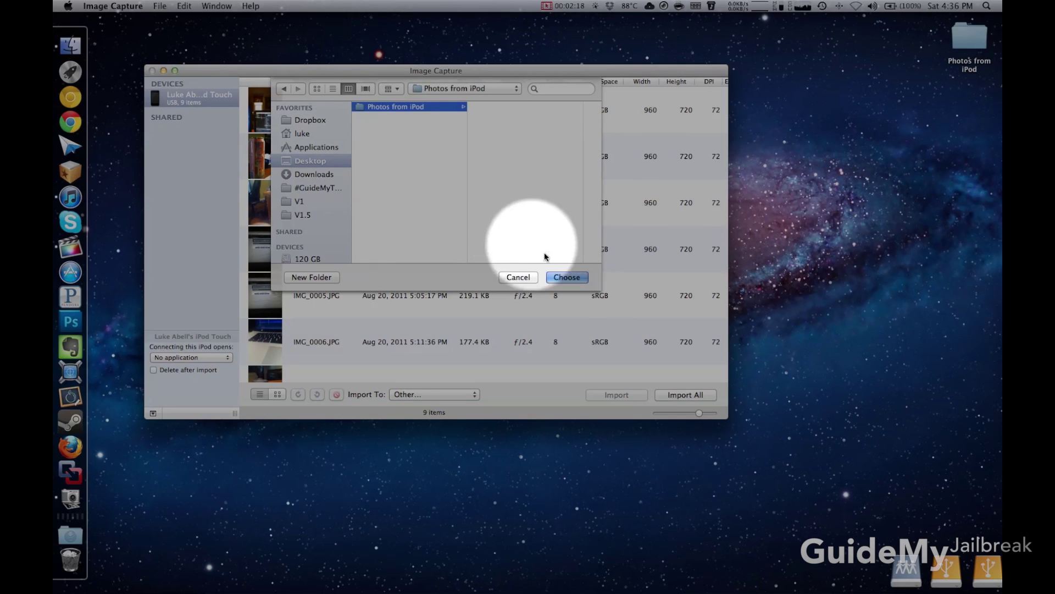
left_click(567, 278)
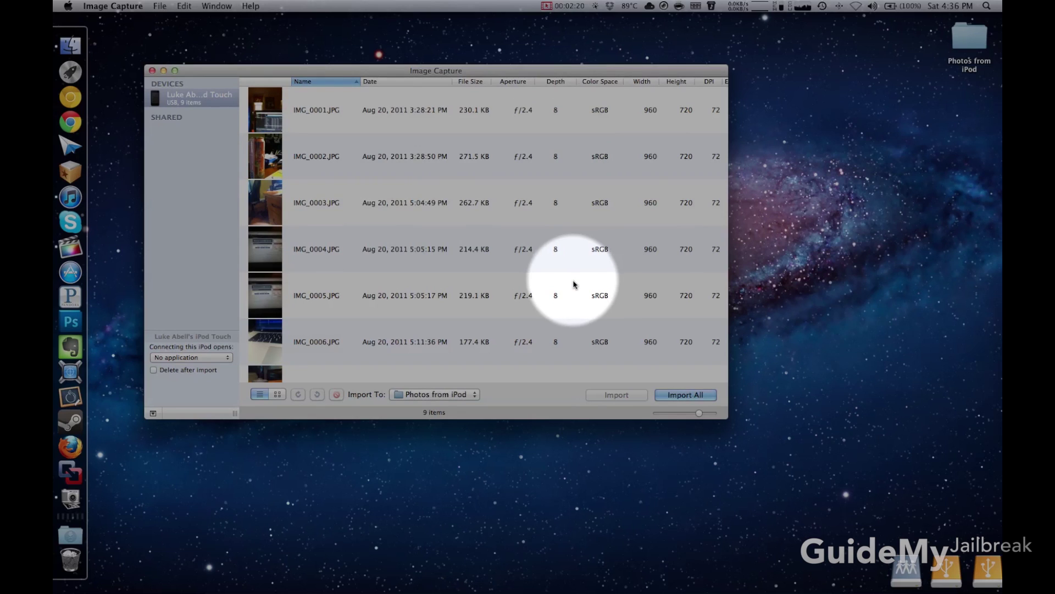
left_click(683, 395)
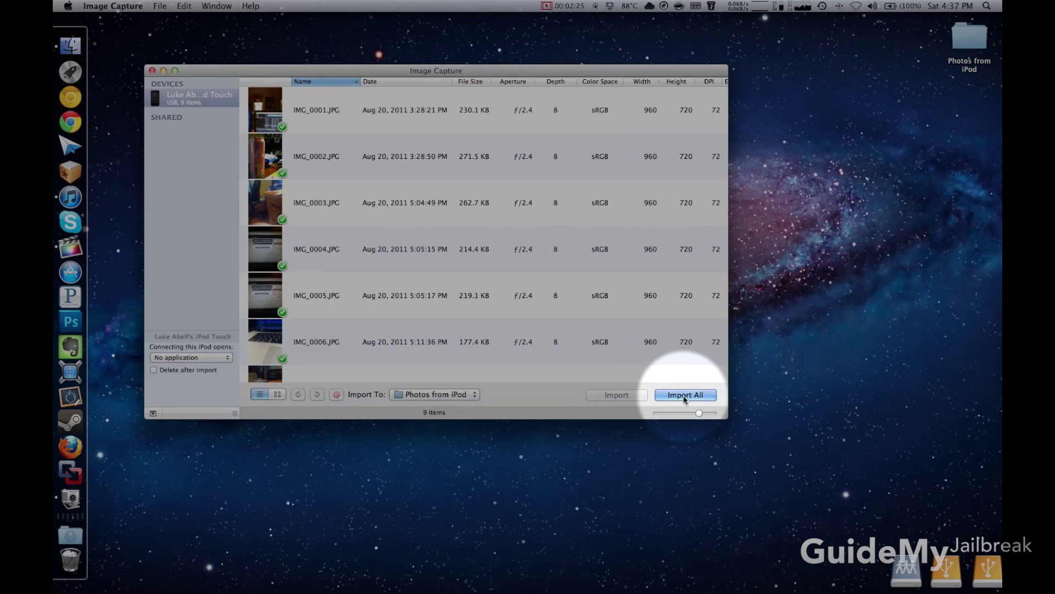
scroll(288, 309, "down", 5)
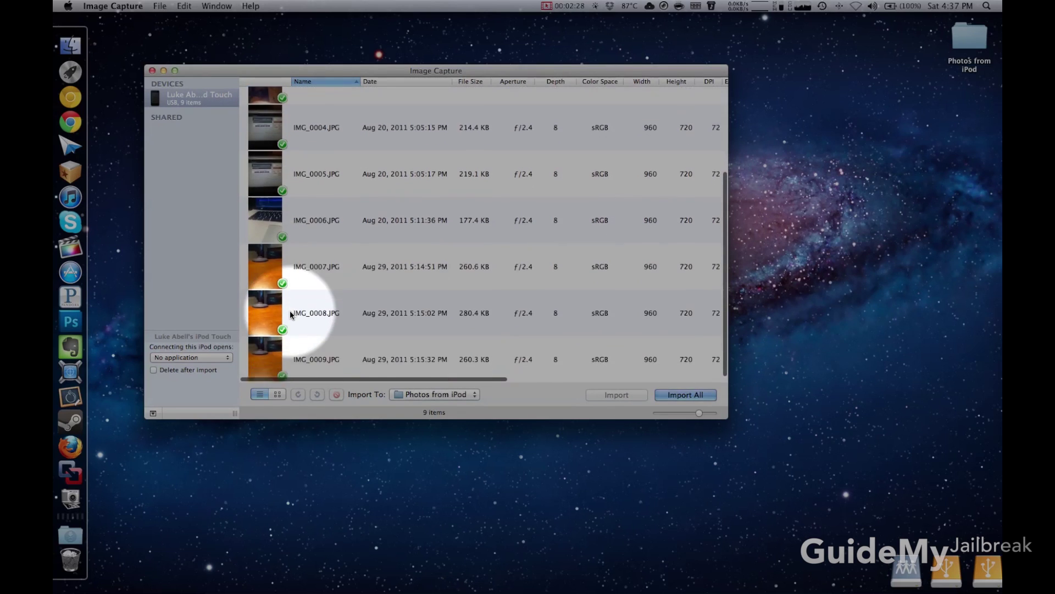
scroll(280, 201, "up", 5)
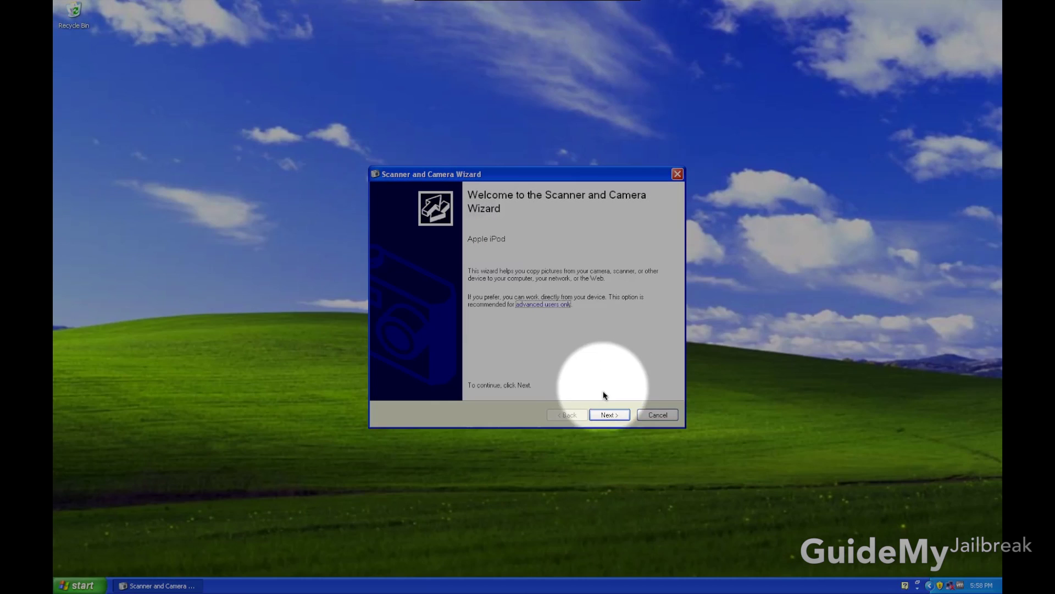
Accept all nine pictures and save them to a new Desktop folder 'Pictures from iPod'
left_click(607, 415)
left_click(609, 415)
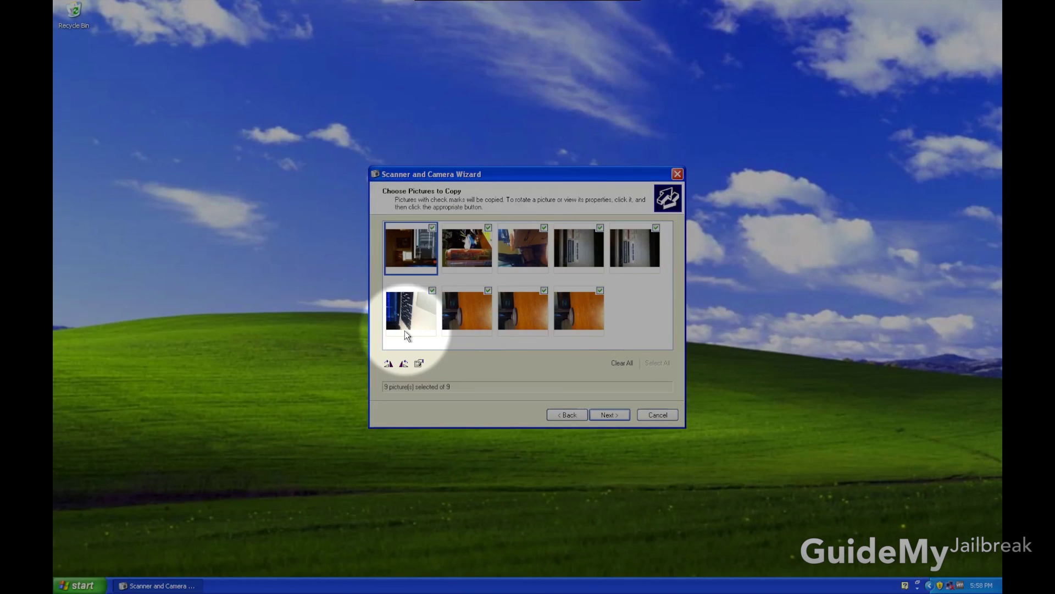
left_click(618, 414)
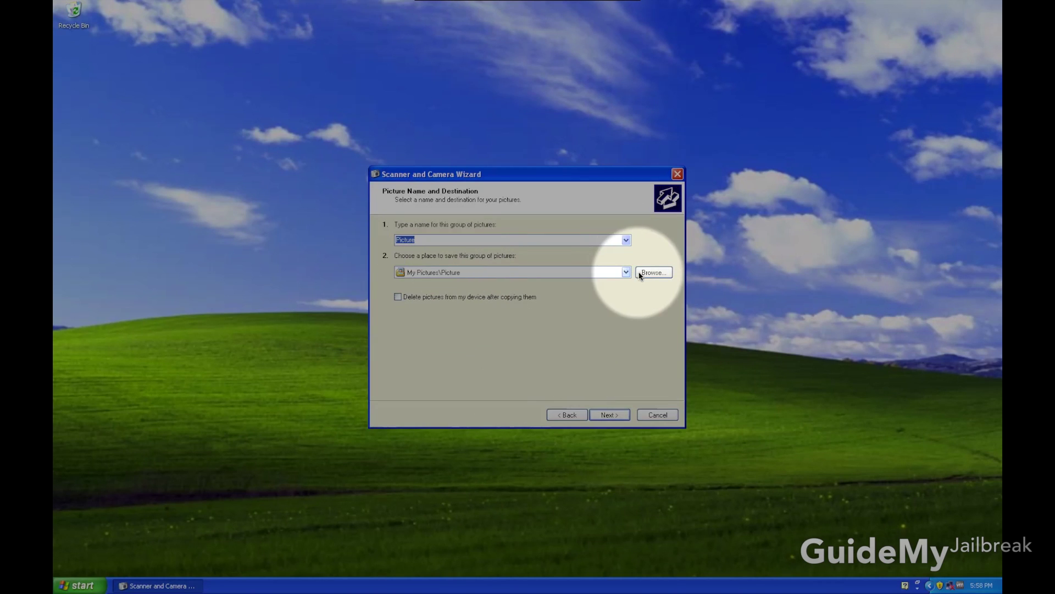
left_click(646, 274)
left_click(650, 273)
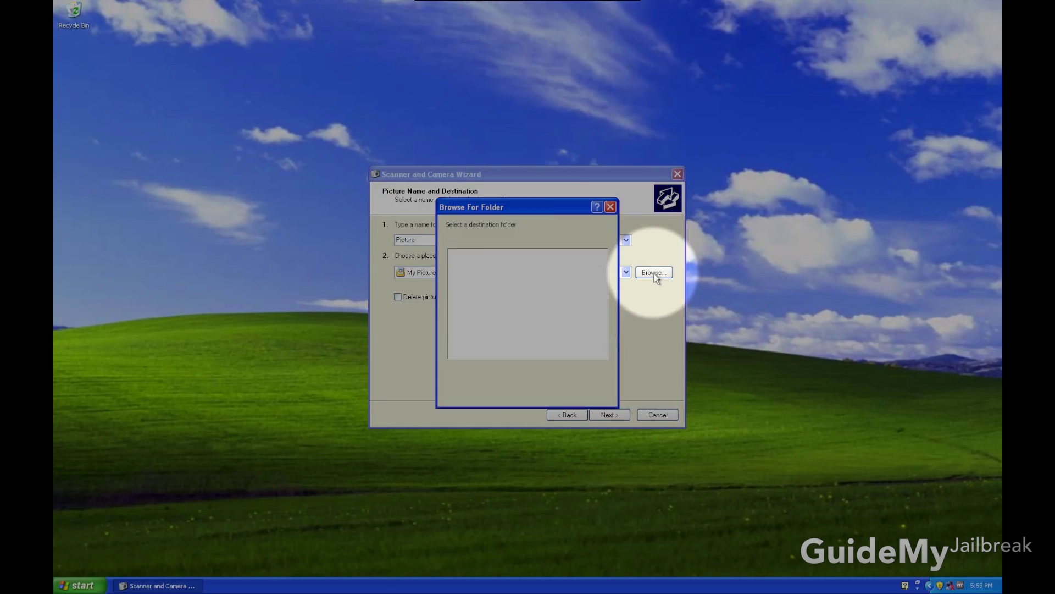
left_click(472, 254)
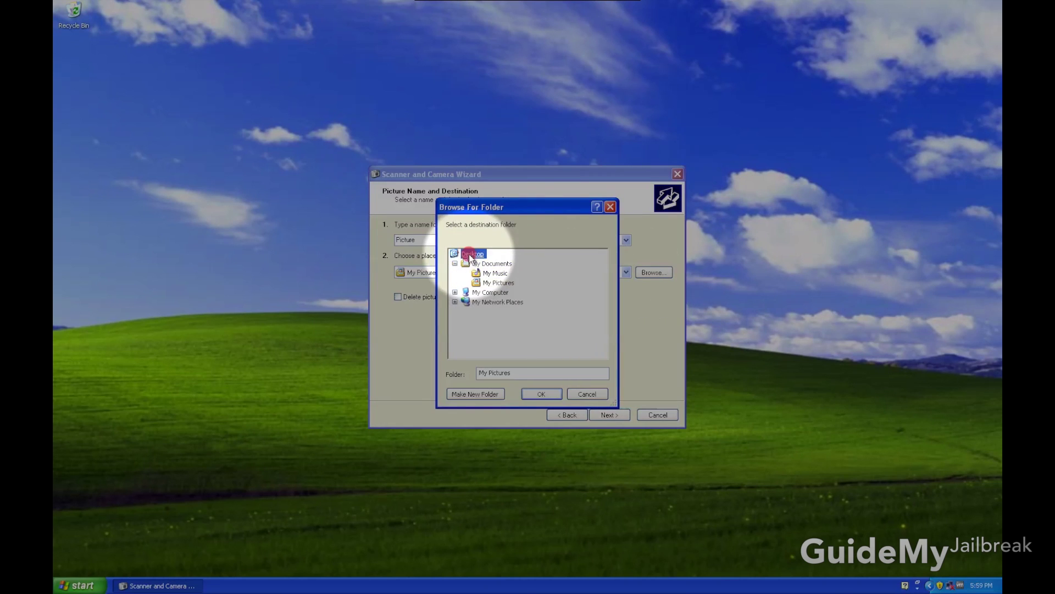
left_click(475, 393)
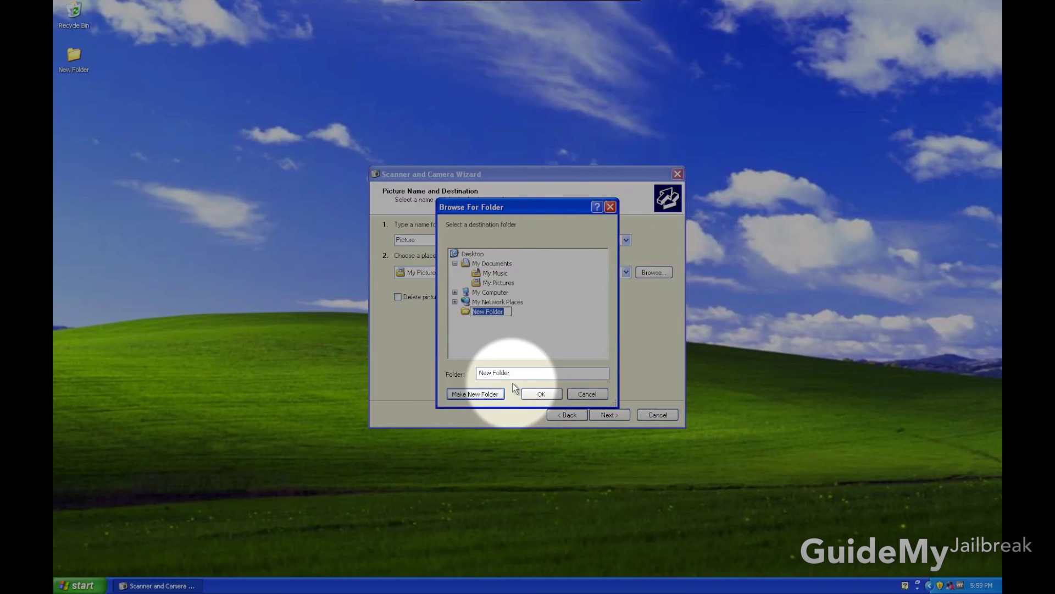
type("d")
key("Return")
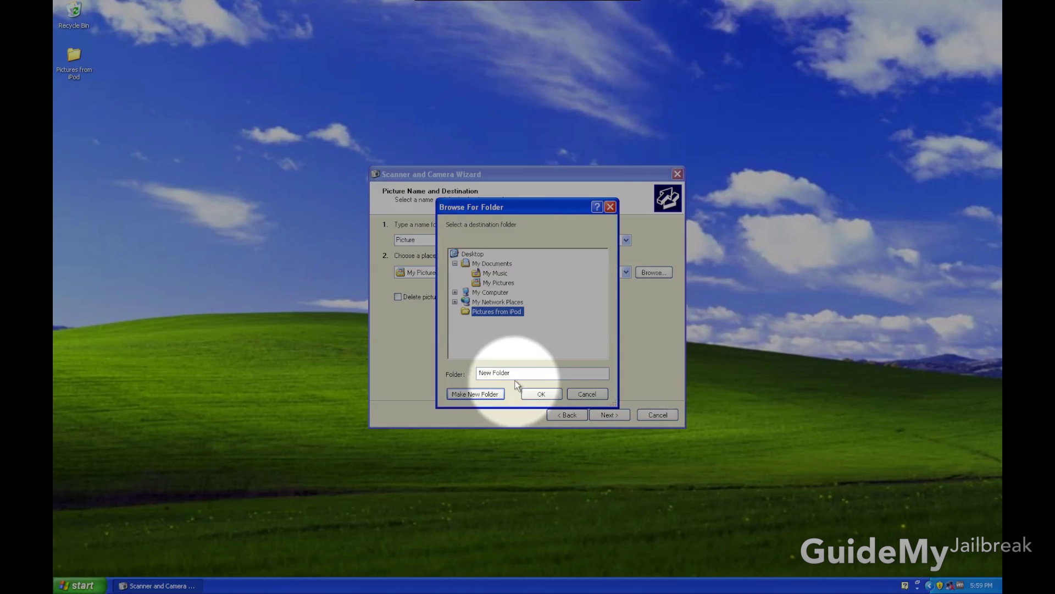
left_click(539, 393)
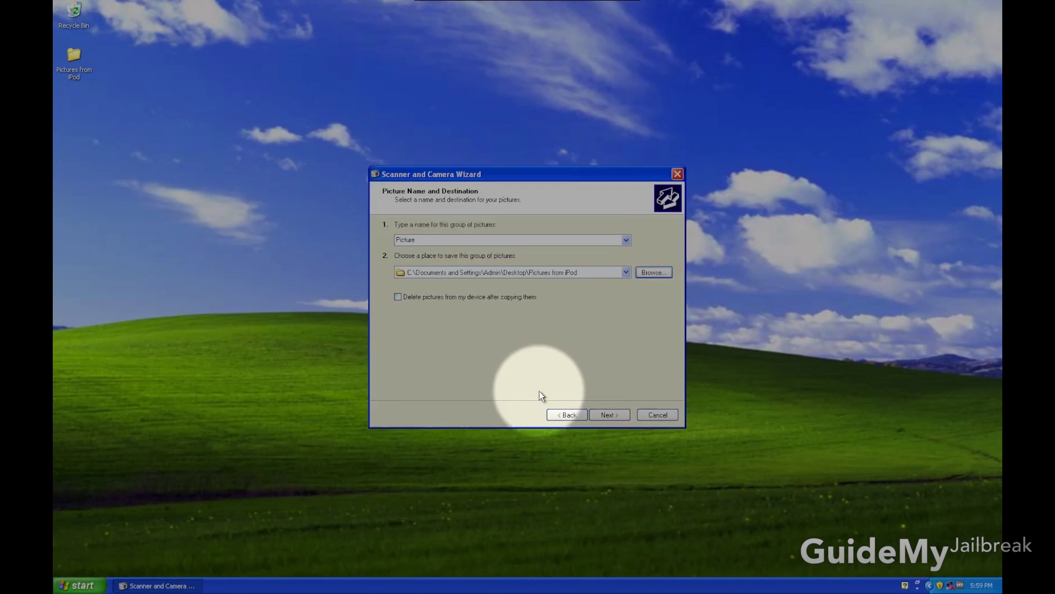
Copy the pictures and finish the Scanner and Camera Wizard
left_click(601, 415)
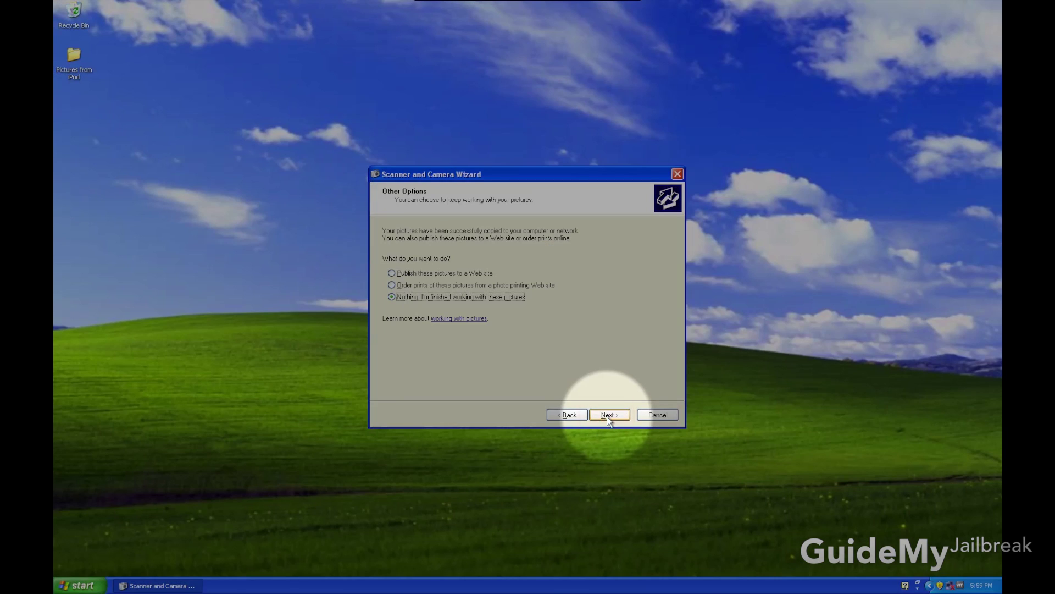
left_click(609, 414)
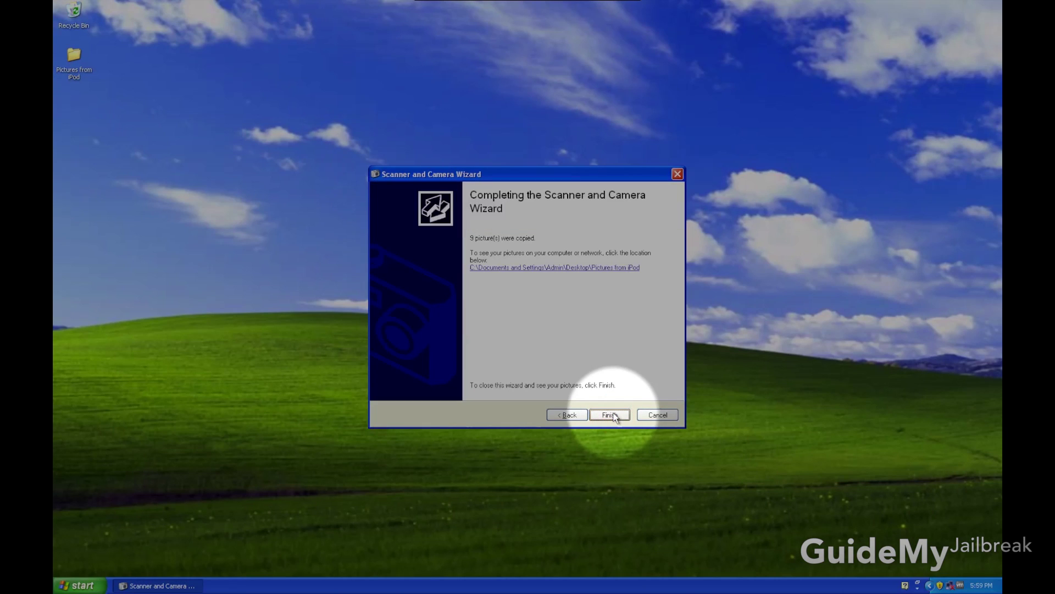
left_click(609, 415)
left_click_drag(307, 430, 273, 433)
Close the Pictures from iPod folder and open My Computer from the Start menu
left_click(570, 108)
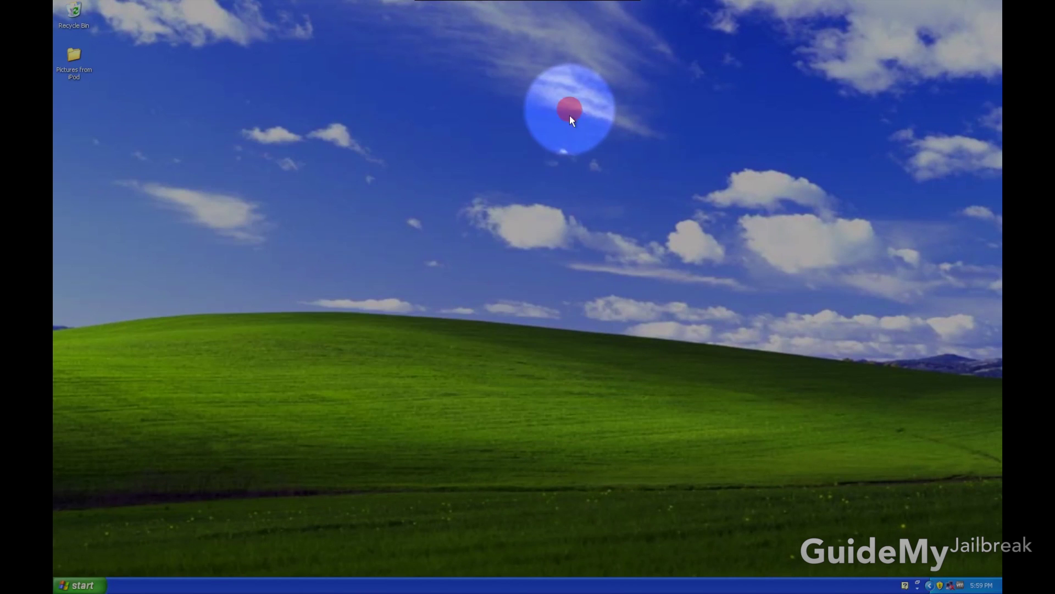
key("ctrl+a")
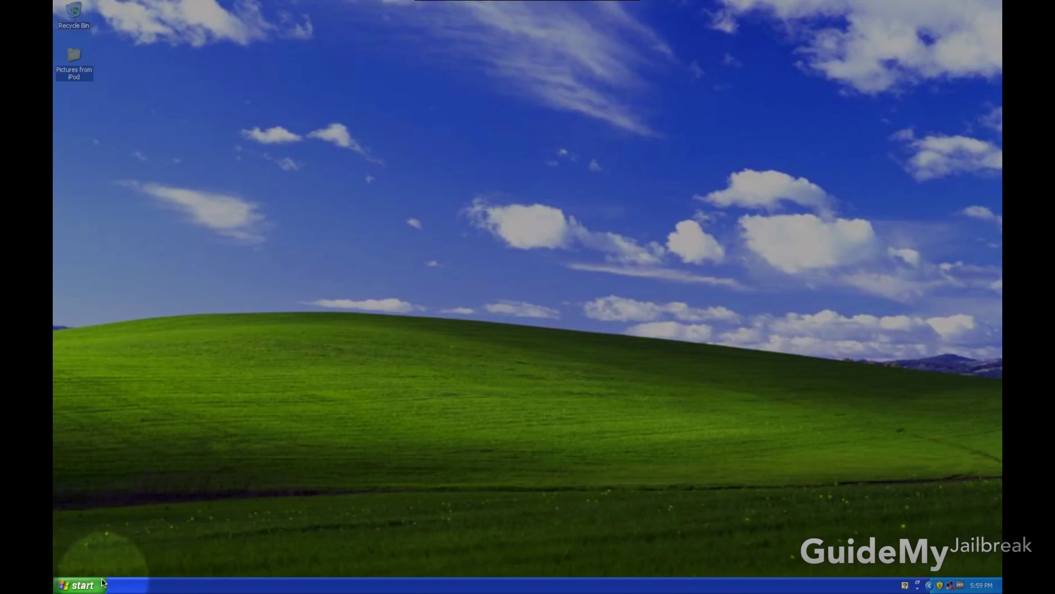
left_click(78, 584)
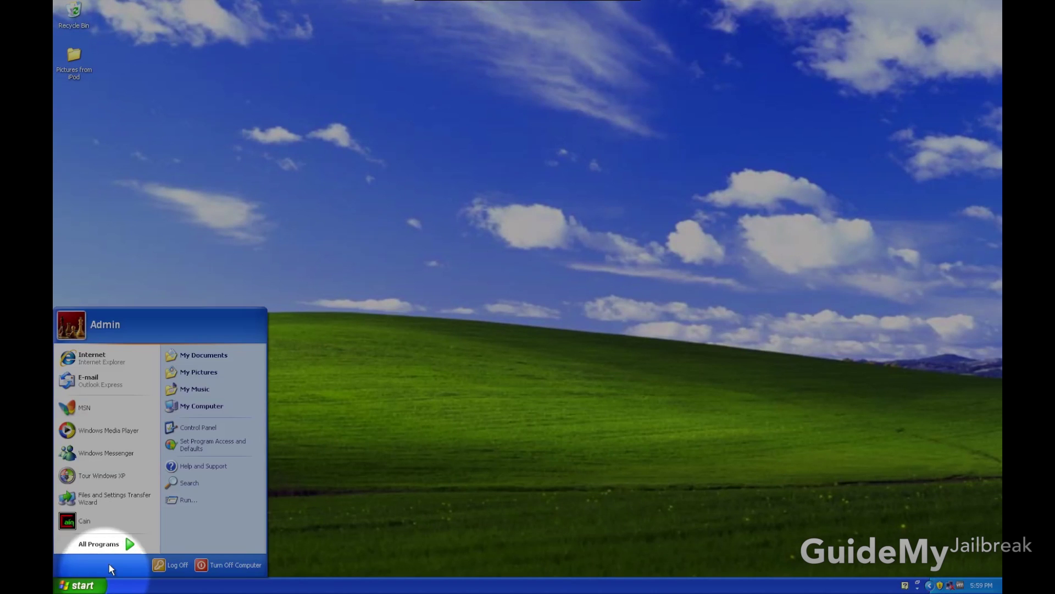
left_click(201, 406)
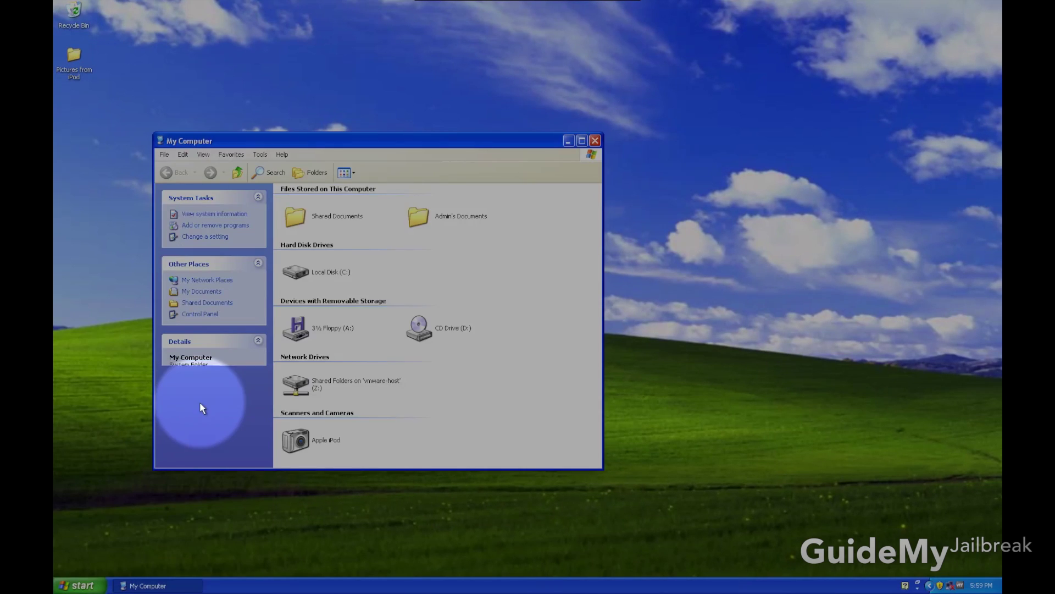
Open Apple iPod, select all nine photos and drag them onto the desktop
left_click(308, 439)
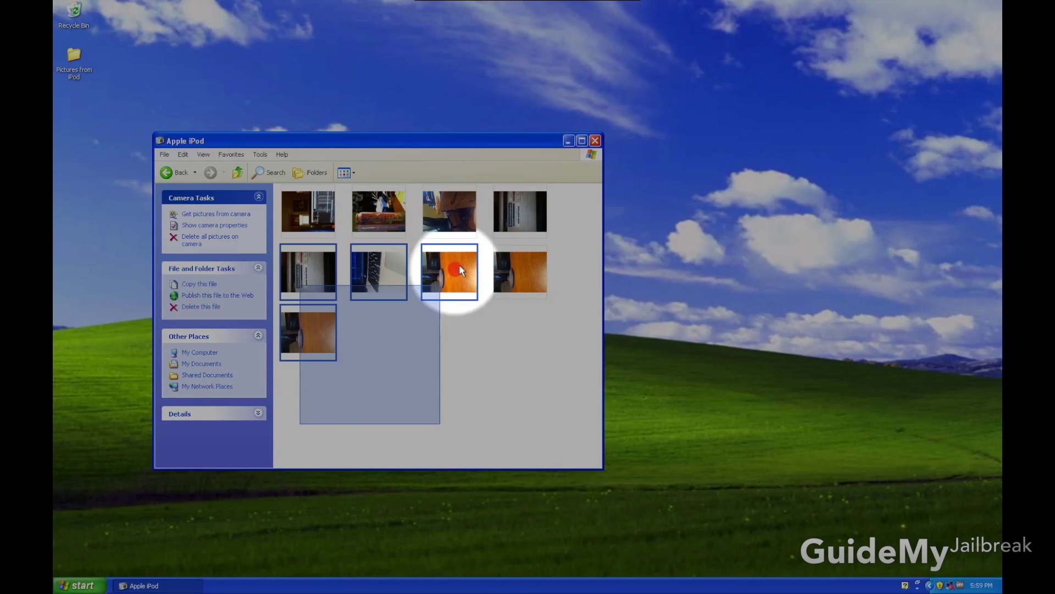
left_click_drag(301, 429, 545, 197)
left_click_drag(310, 221, 714, 125)
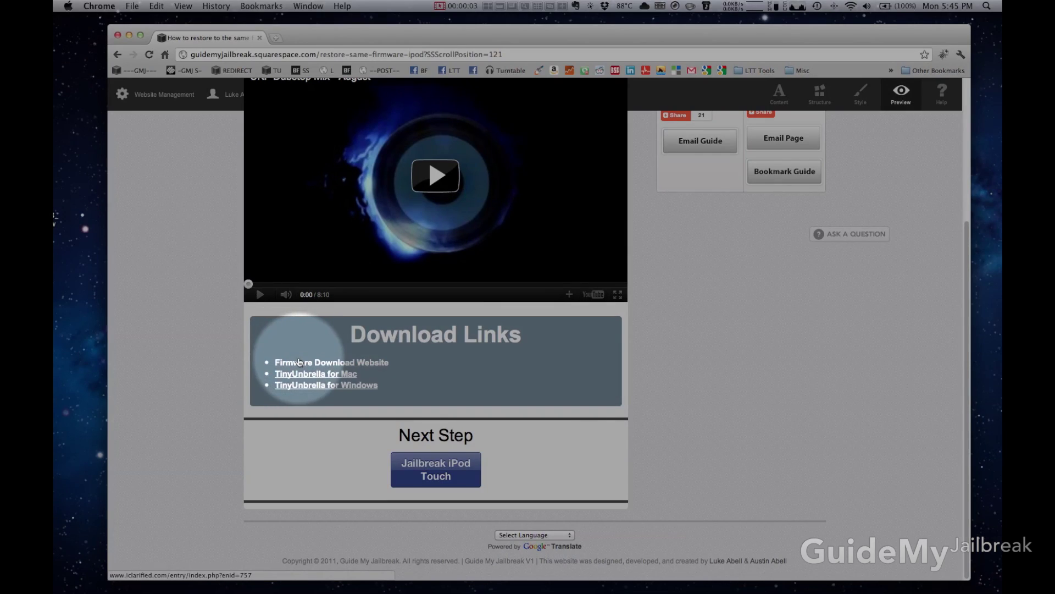
From the iClarified firmware list, download the iPod touch 4.3.3 (4G) ipsw, then close that tab
left_click(299, 361)
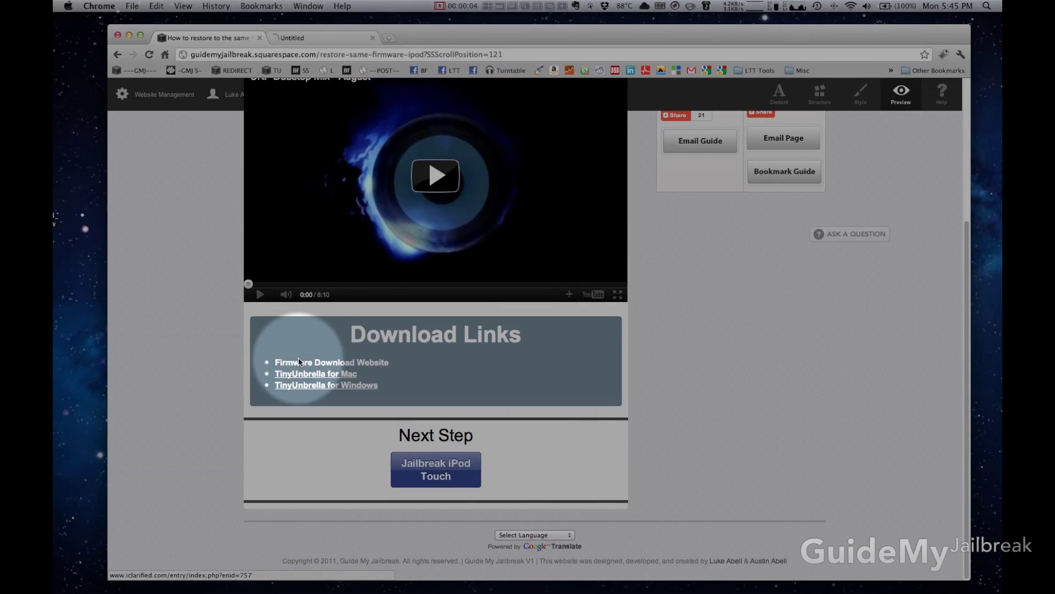
left_click(300, 38)
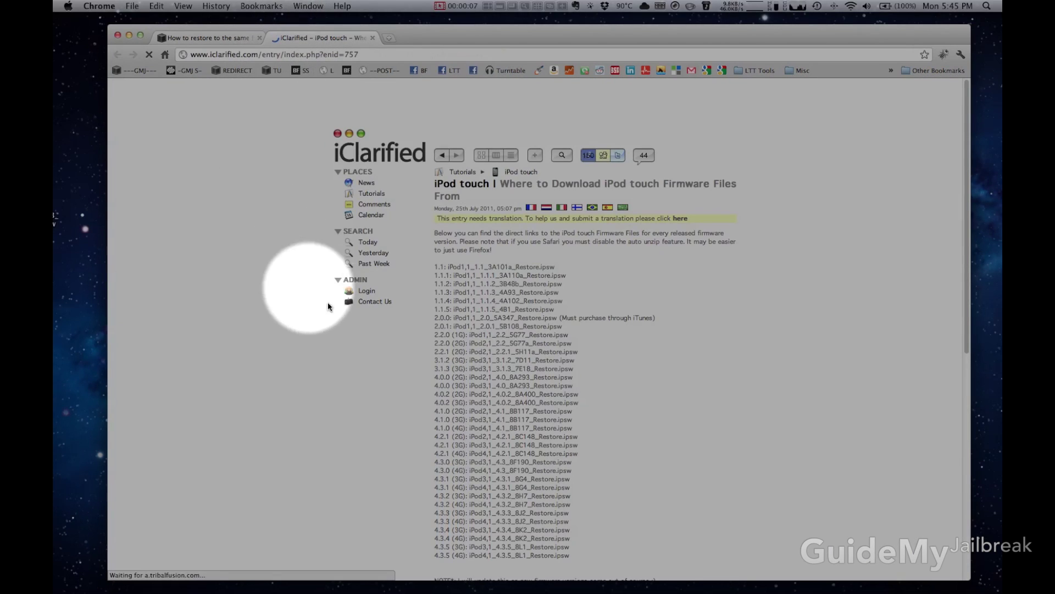
scroll(466, 256, "down", 3)
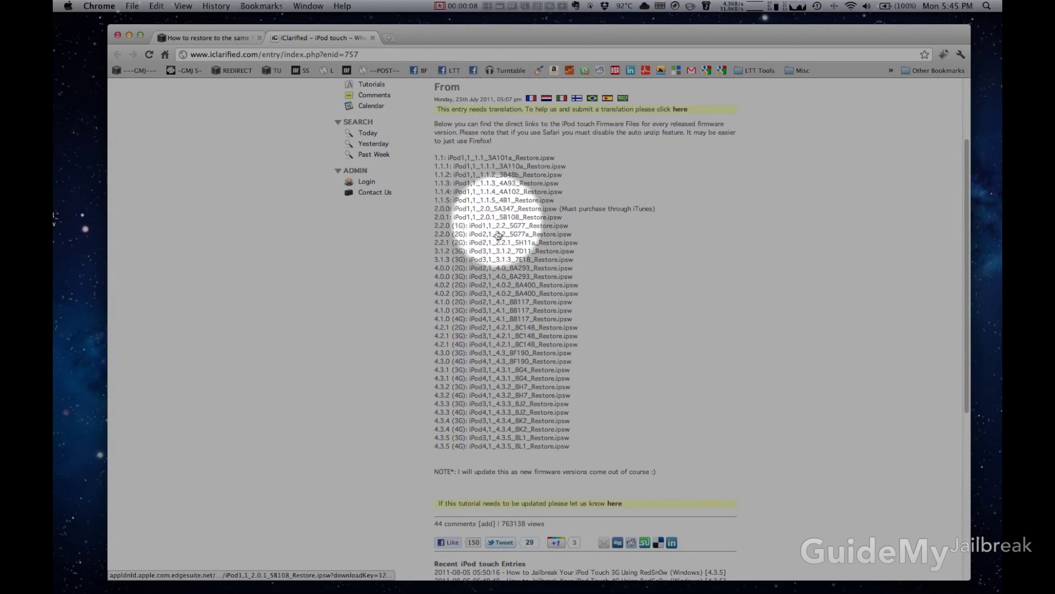
scroll(474, 450, "up", 1)
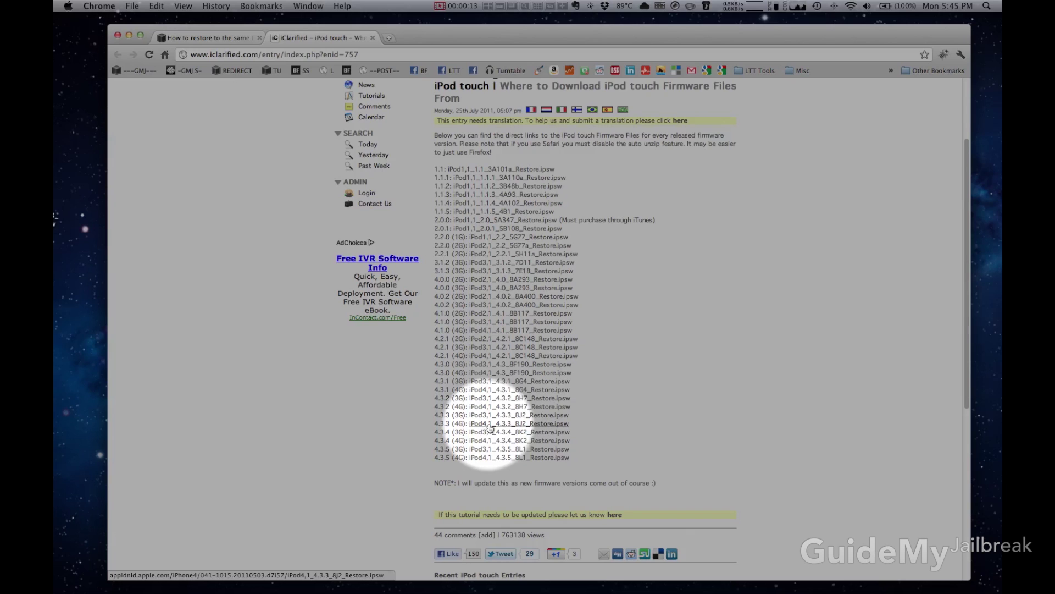
left_click(489, 424)
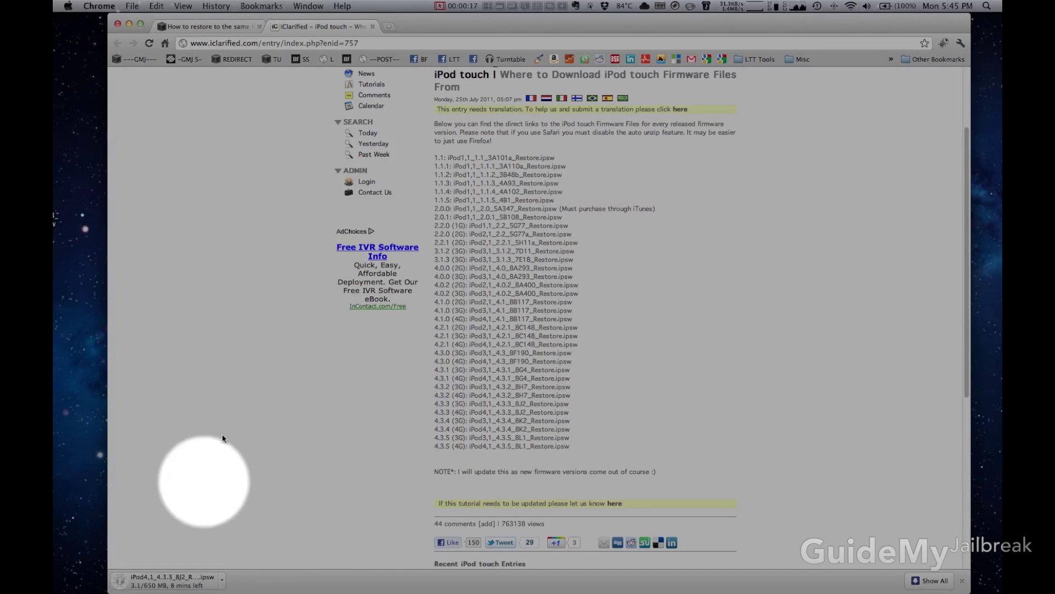
left_click(373, 27)
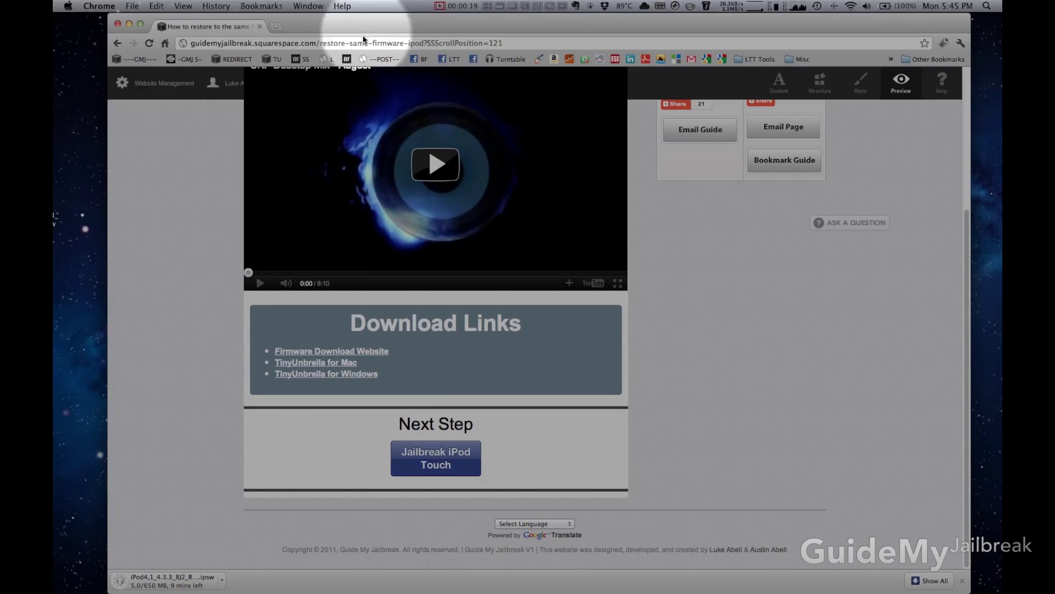
left_click(220, 306)
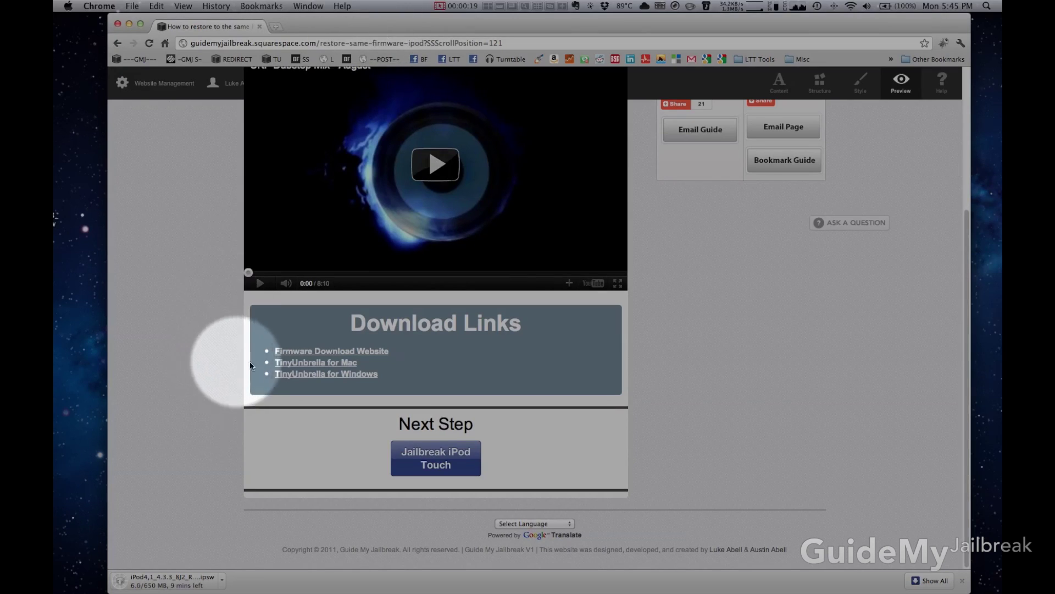
Download the TinyUmbrella for Mac package and install it for all users, authorising with the password
left_click(299, 366)
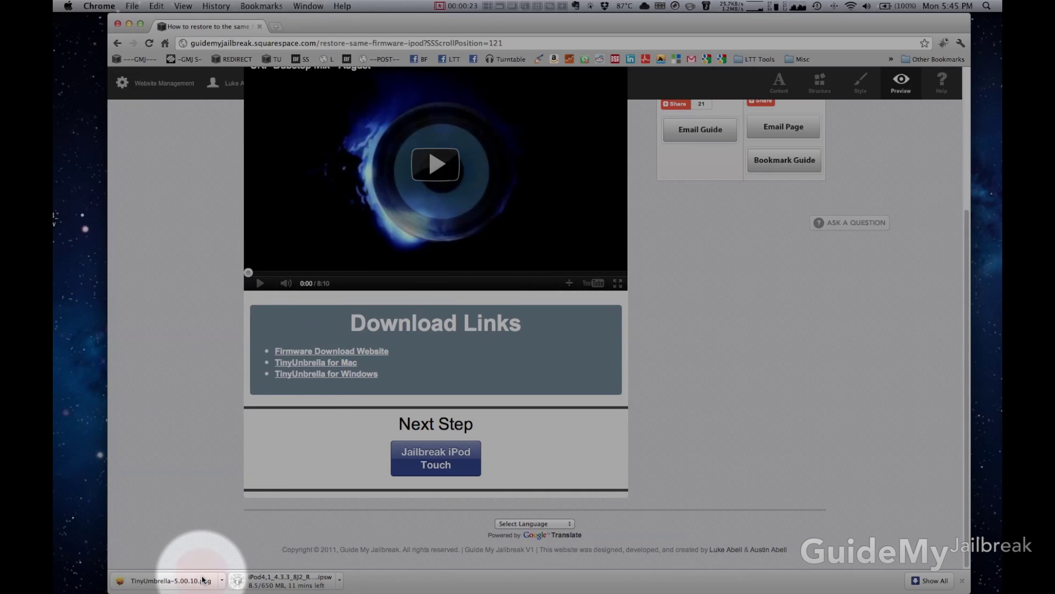
left_click(204, 581)
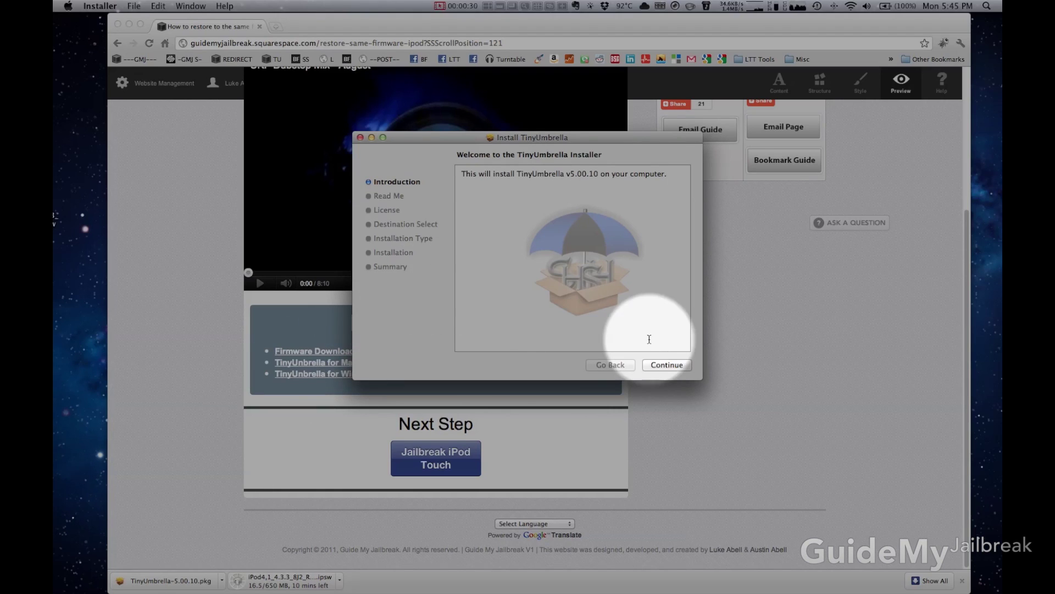
left_click(666, 365)
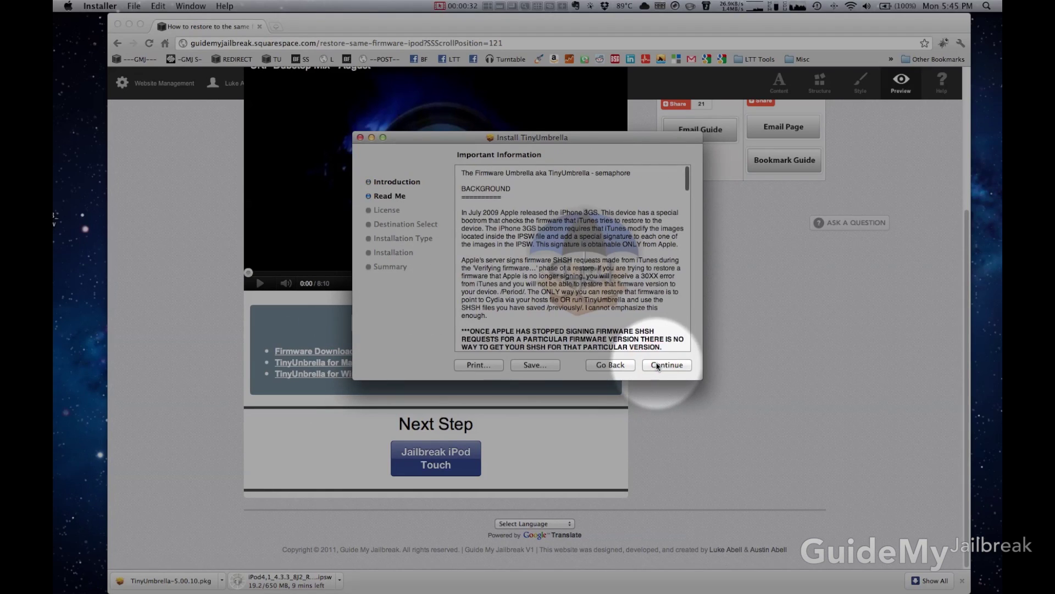
left_click(659, 365)
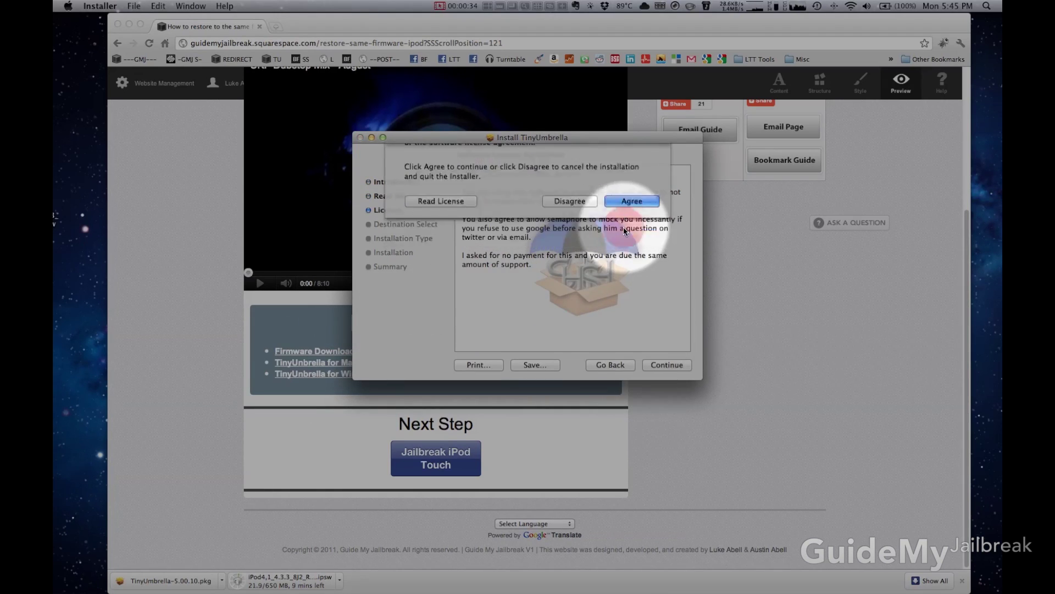
left_click(631, 198)
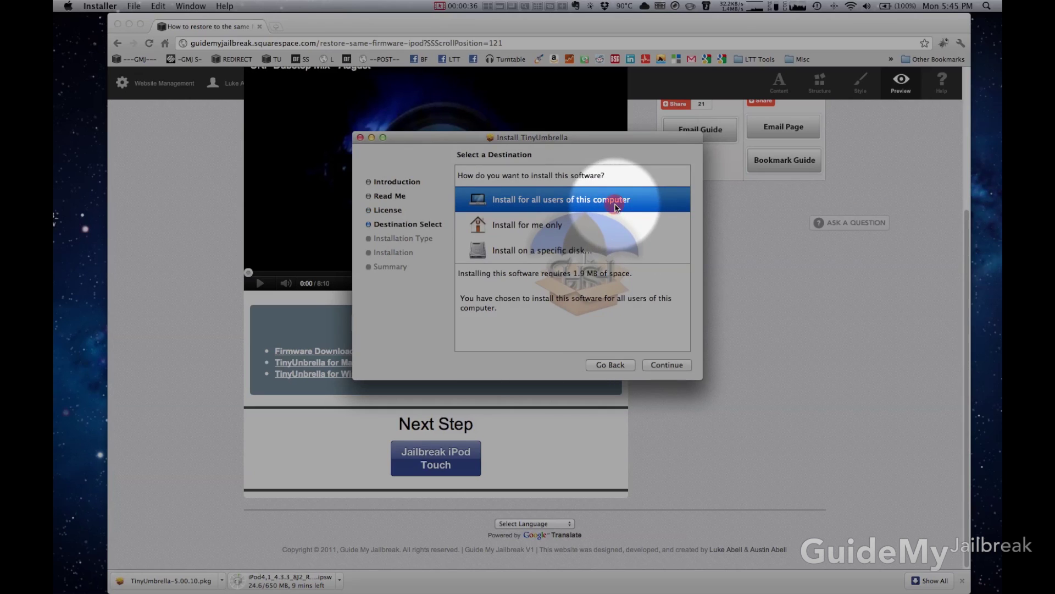
left_click(678, 364)
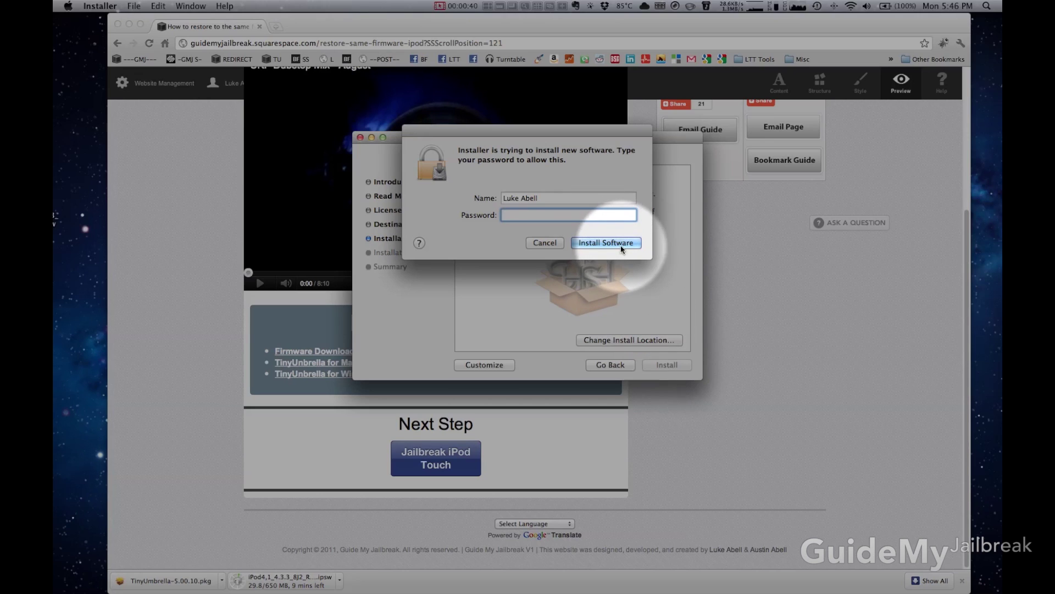
left_click(622, 244)
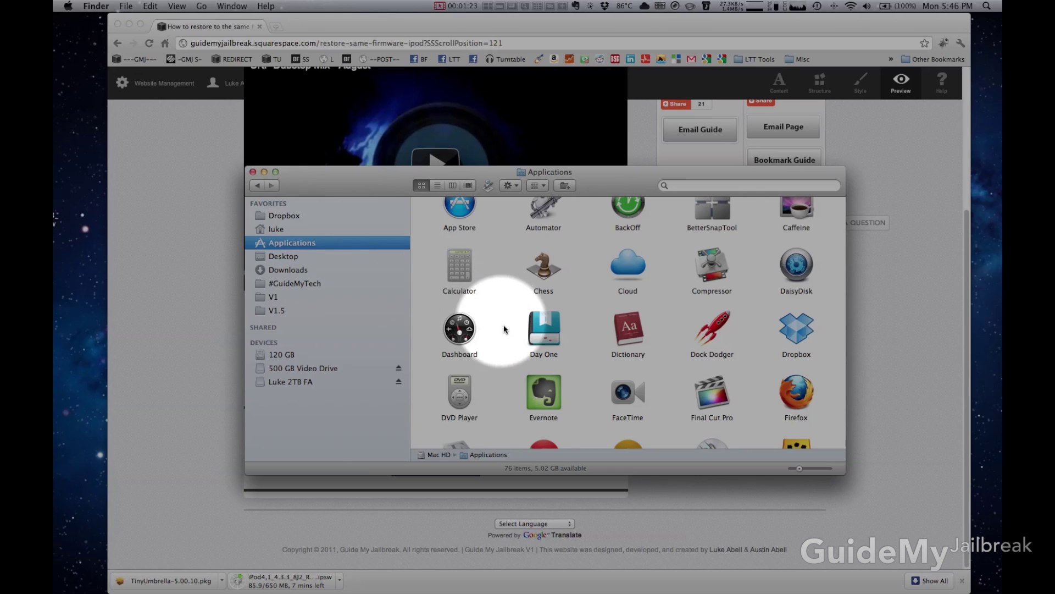
scroll(510, 334, "down", 3)
scroll(512, 338, "down", 8)
Launch TinyUmbrella from Applications, close Finder, and dismiss the Request SHSH and Set Hosts warnings
left_click(614, 397)
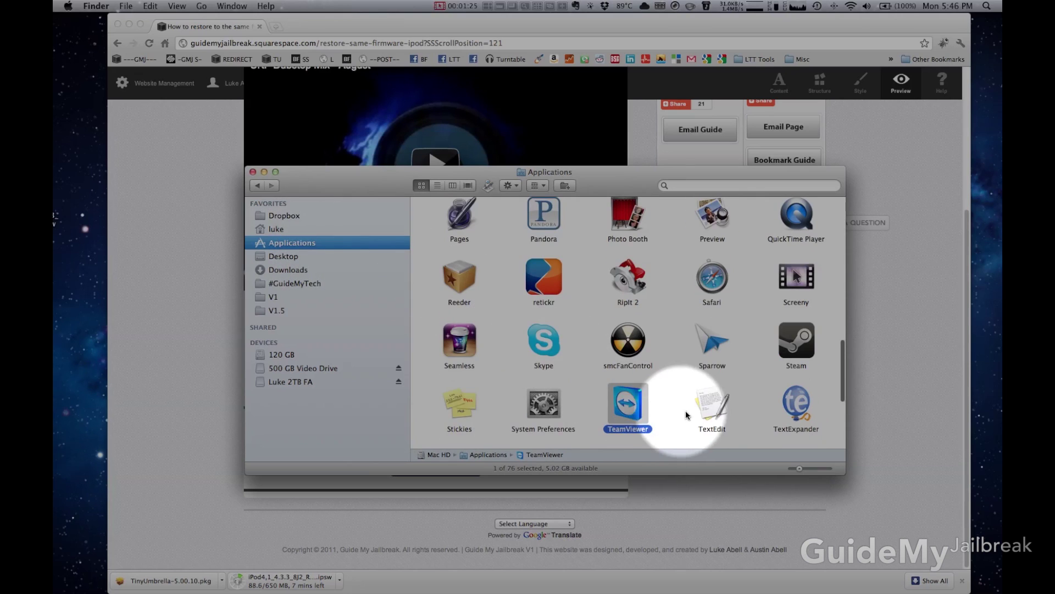
scroll(701, 412, "down", 2)
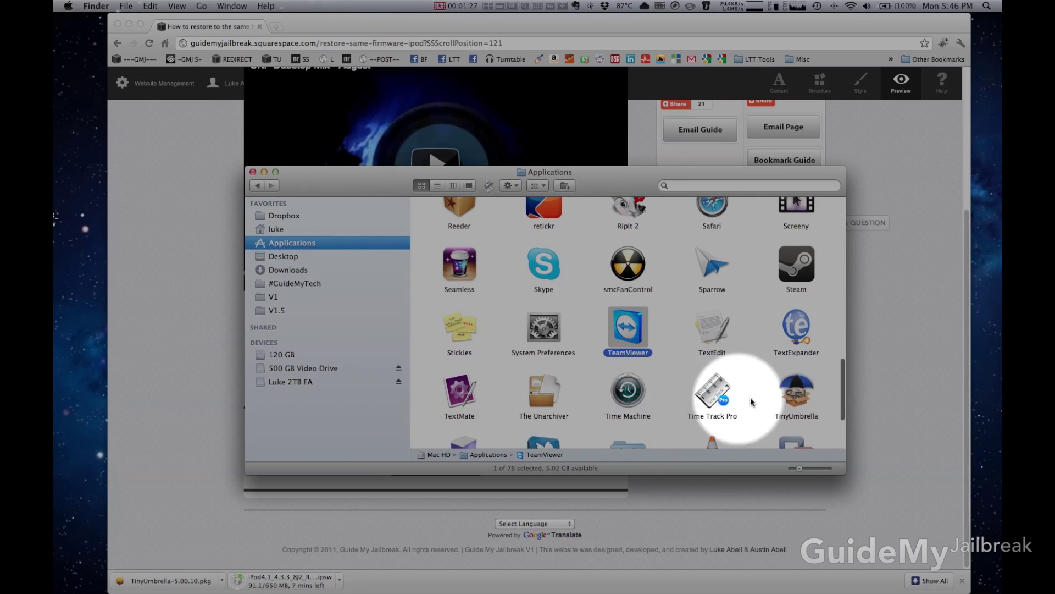
left_click(777, 386)
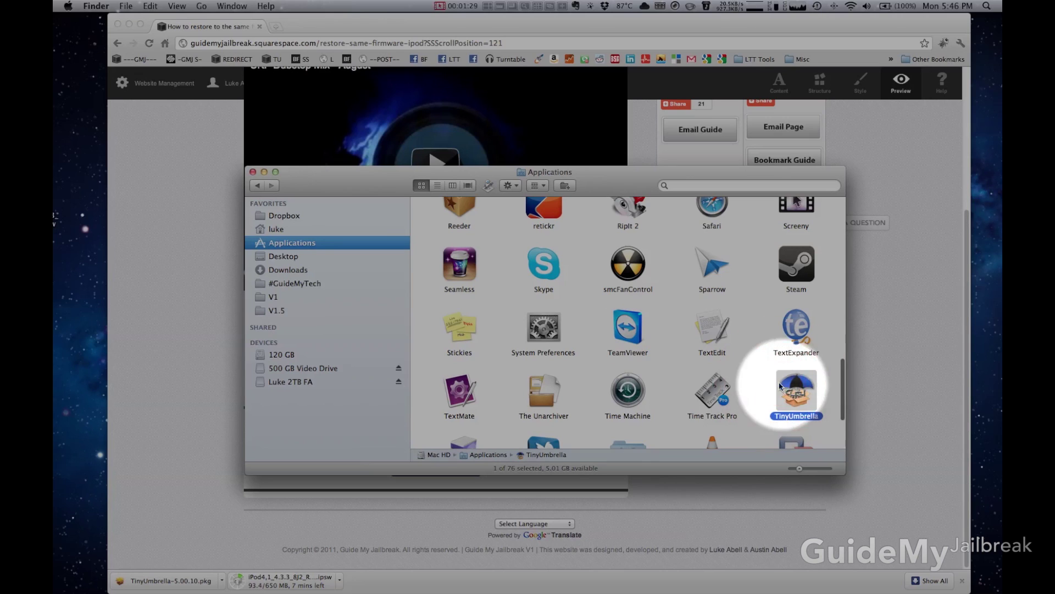
double_click(783, 387)
left_click(254, 172)
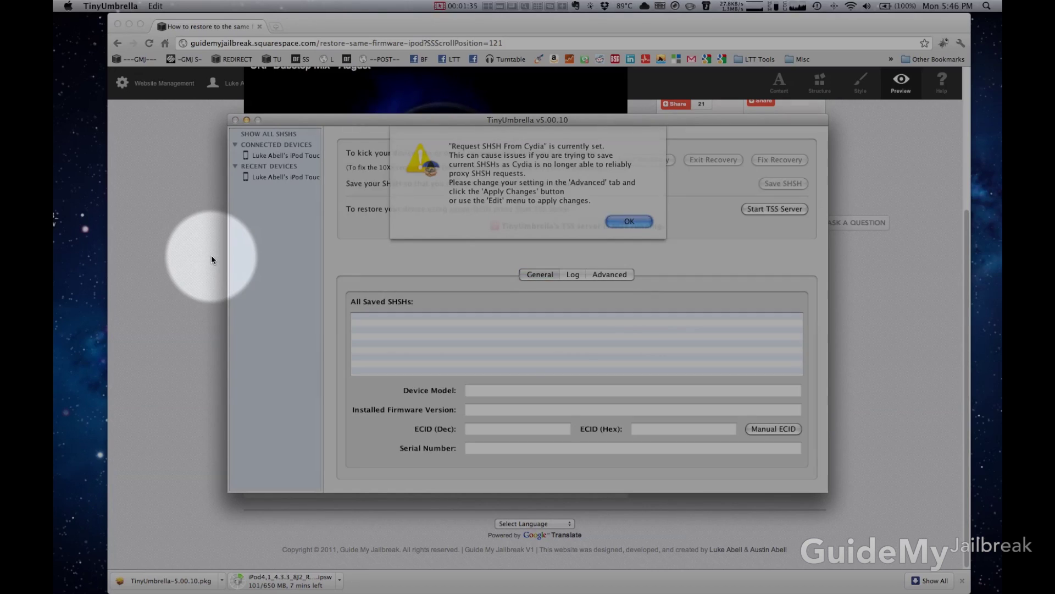
left_click(631, 222)
left_click(635, 205)
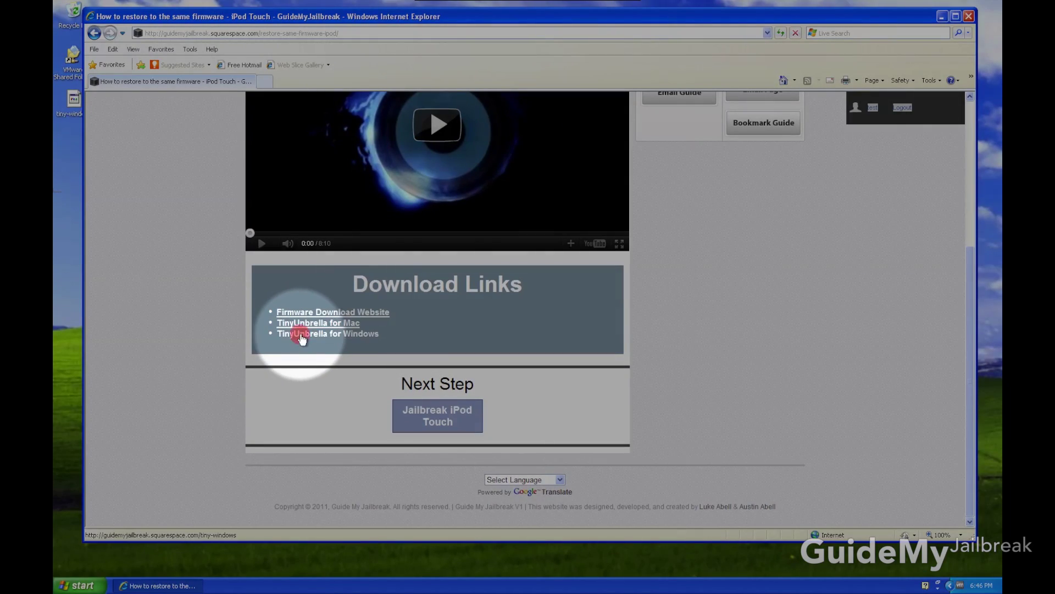
Download and run TinyUmbrella for Windows from the guide, dismissing its startup warnings
left_click(300, 336)
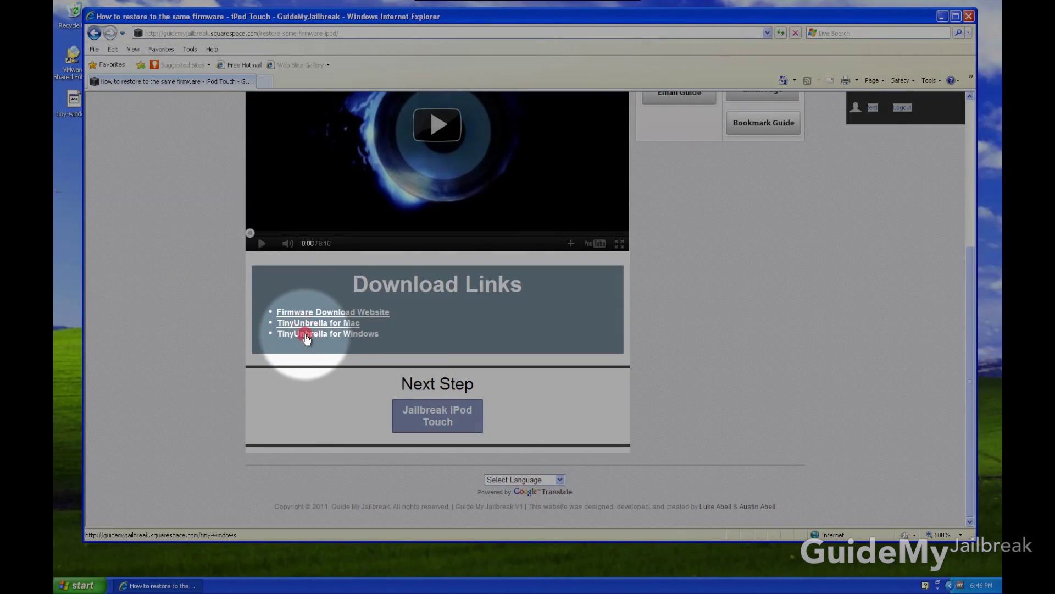
left_click(506, 304)
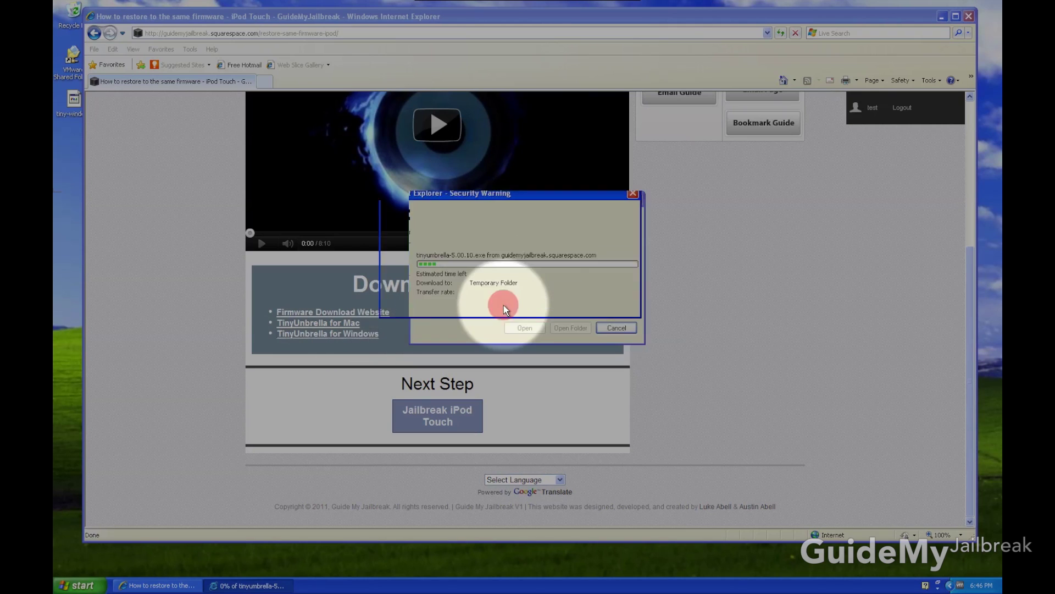
left_click(543, 263)
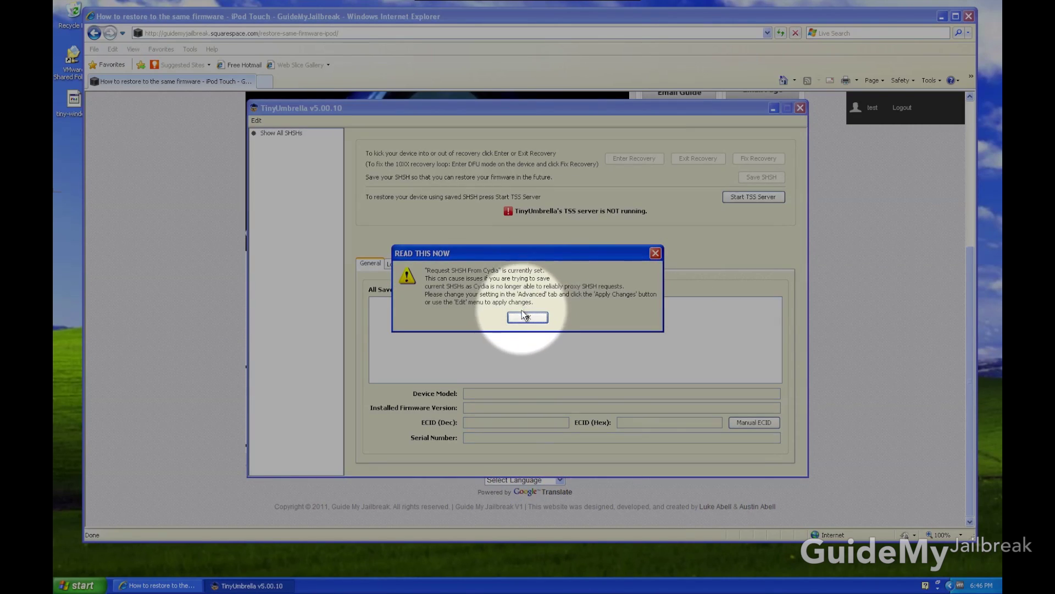
left_click(525, 317)
left_click(527, 310)
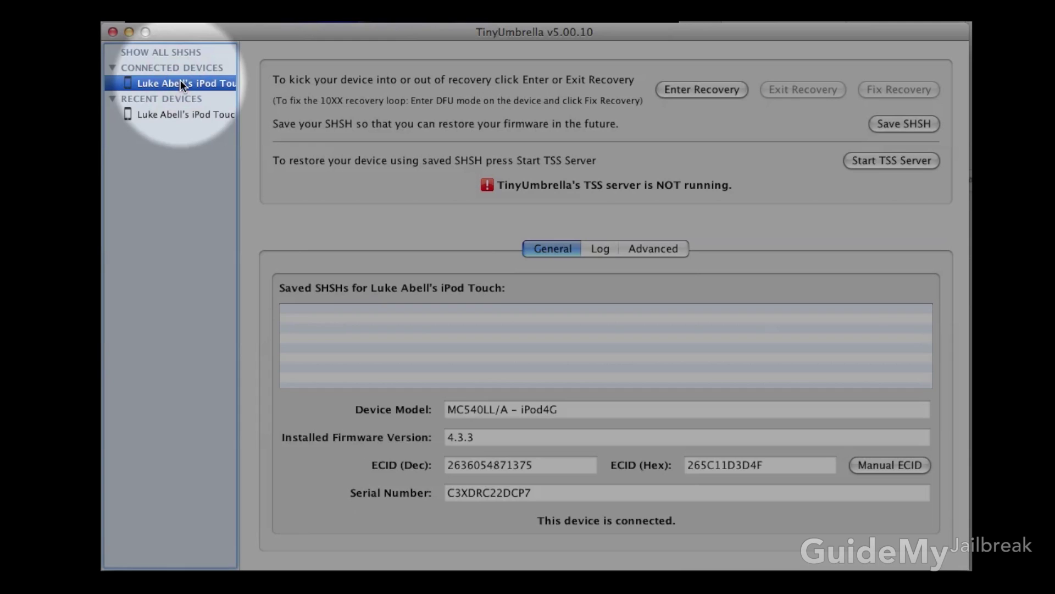
Uncheck Set Hosts to Cydia on Exit, save the 4.3.3 and 4.3.5 SHSH blobs, then start the TSS server
left_click(653, 248)
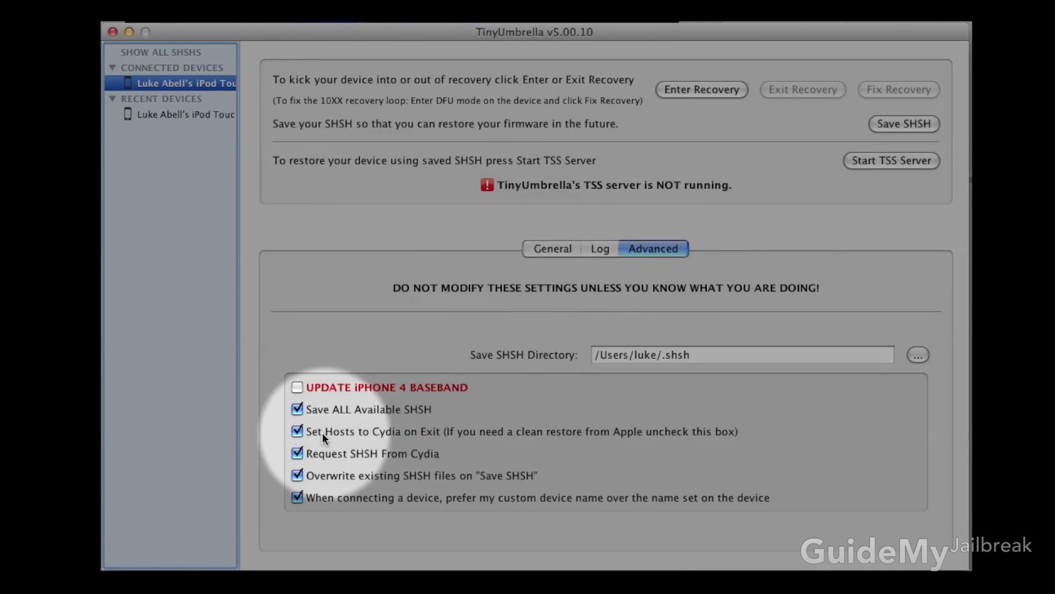
left_click(372, 431)
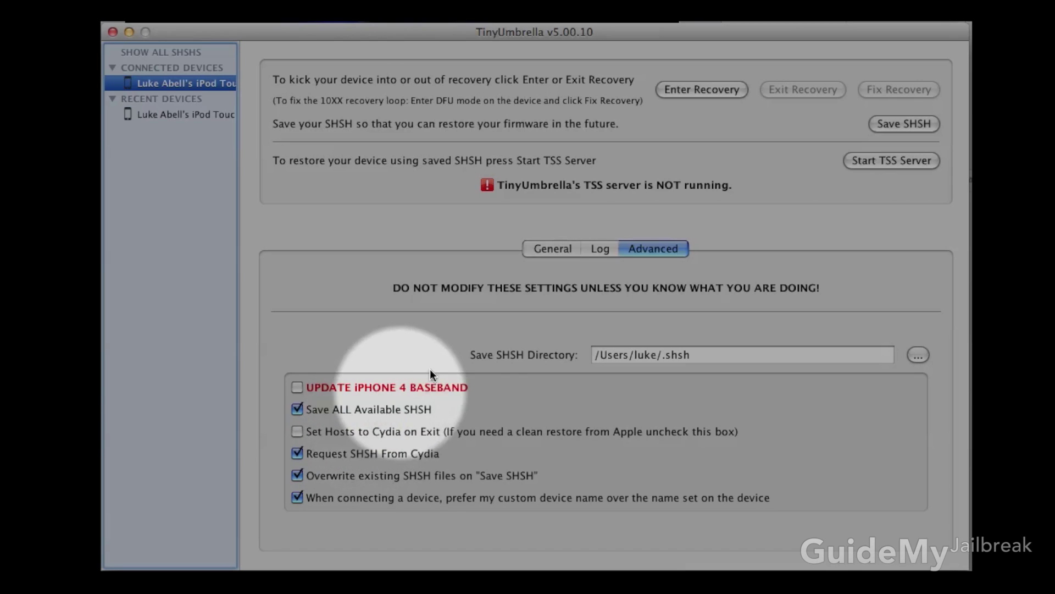
left_click(555, 250)
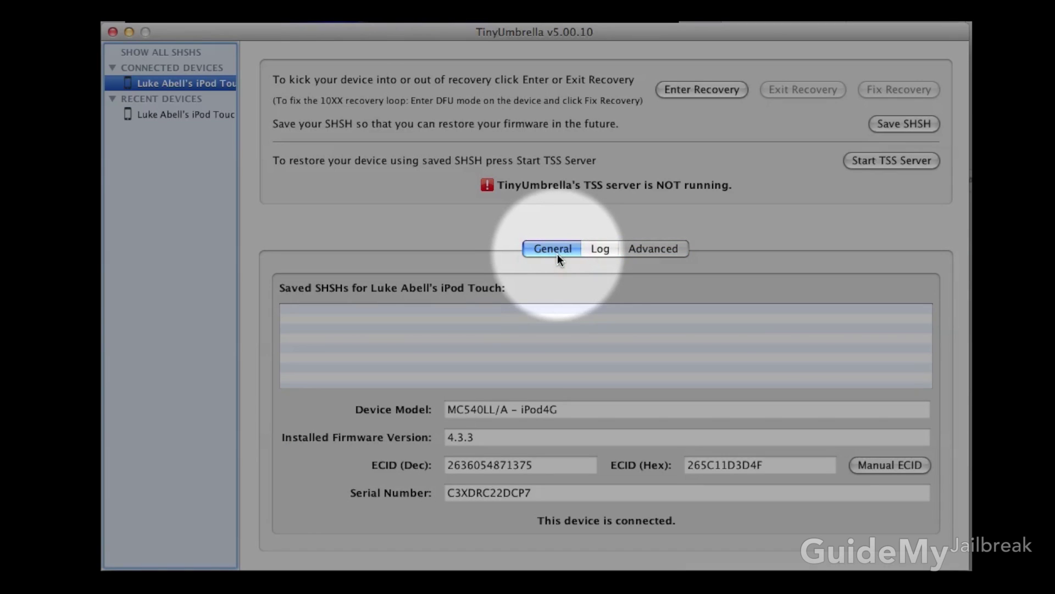
left_click(915, 124)
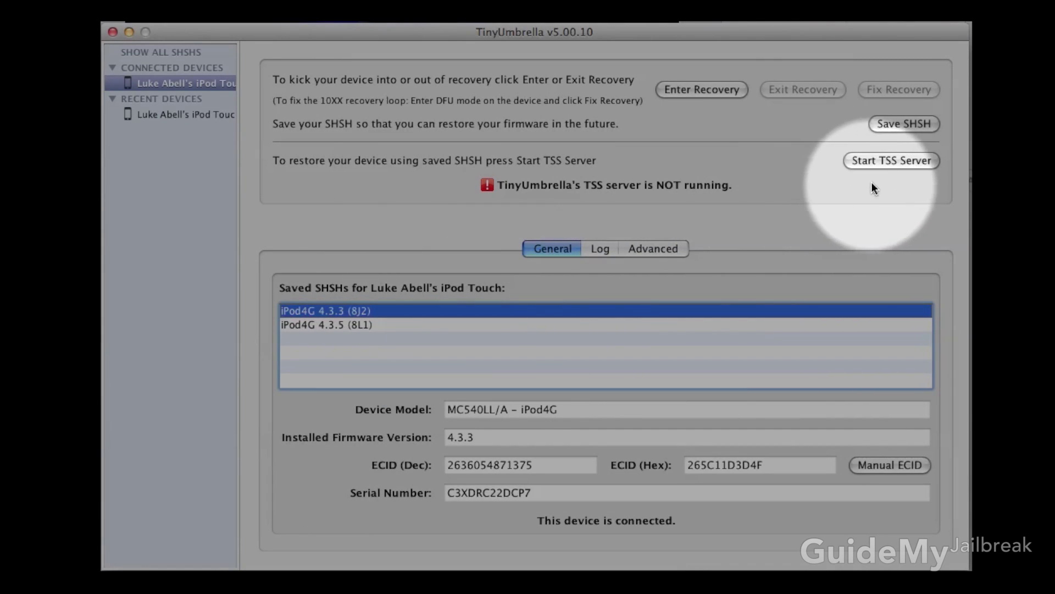
left_click(876, 161)
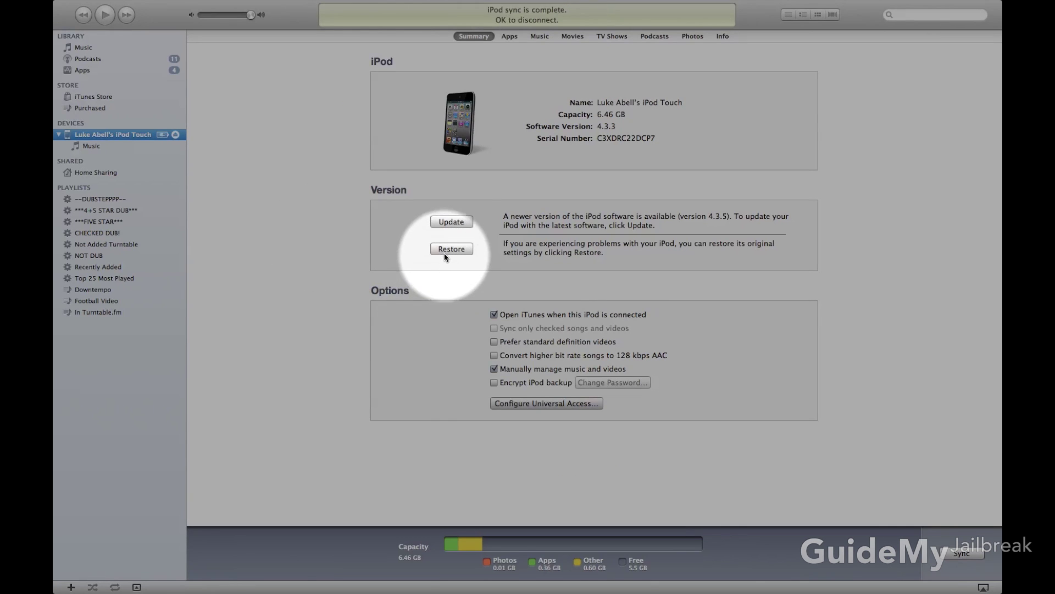
Option-Restore the iPod using the Desktop iPod4,1 4.3.3 ipsw file and confirm the restore
key("alt")
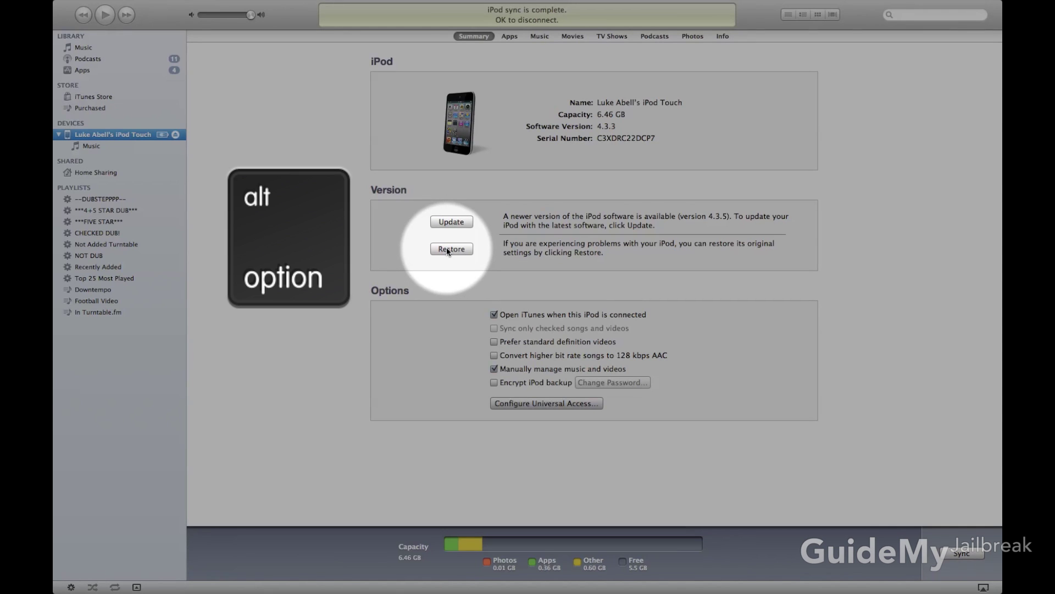
left_click(449, 250, "alt")
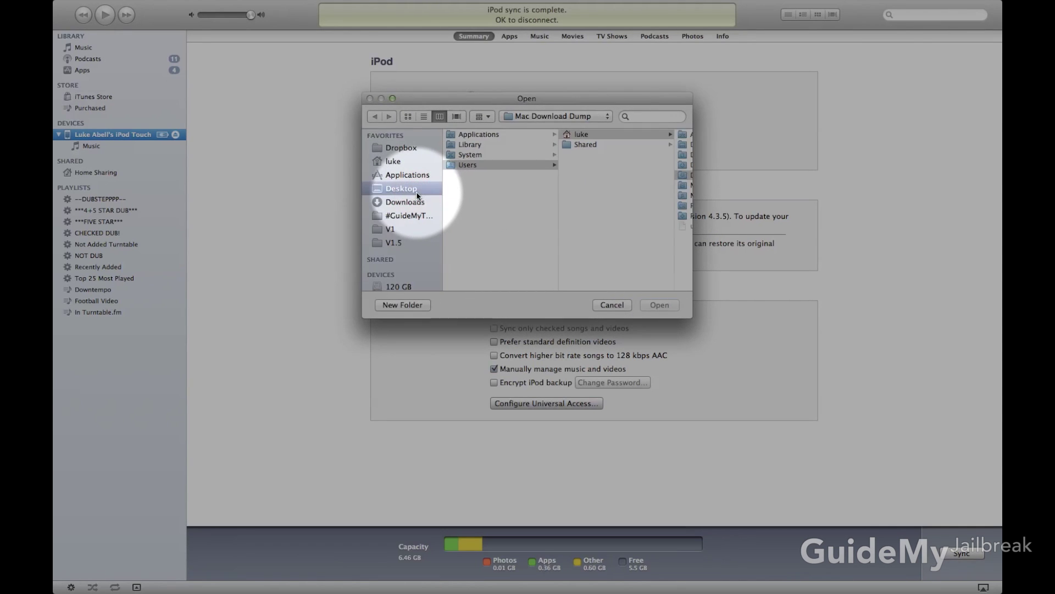
left_click(418, 188)
left_click(480, 144)
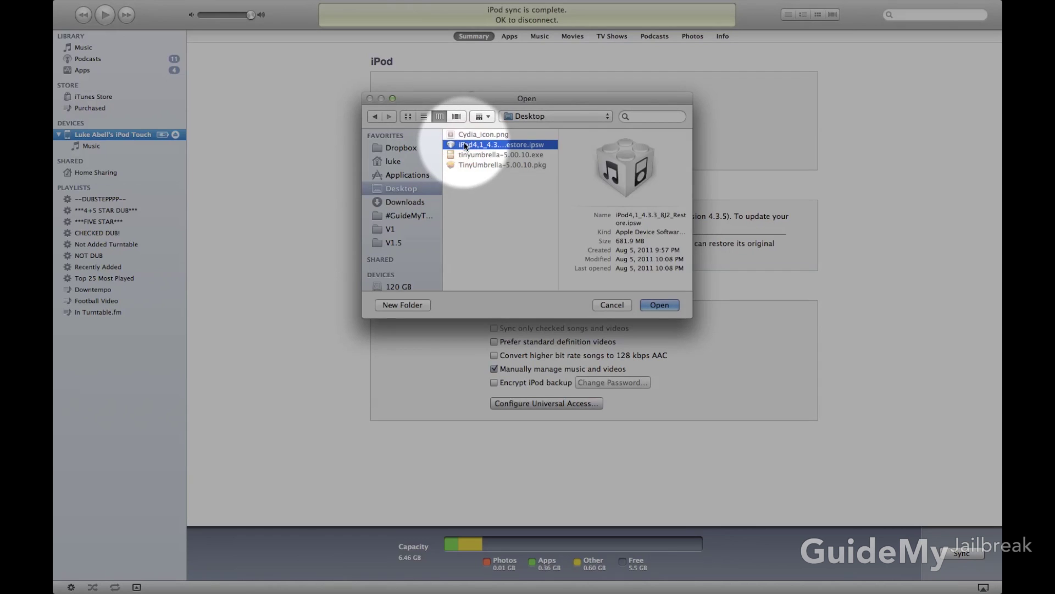
left_click(659, 306)
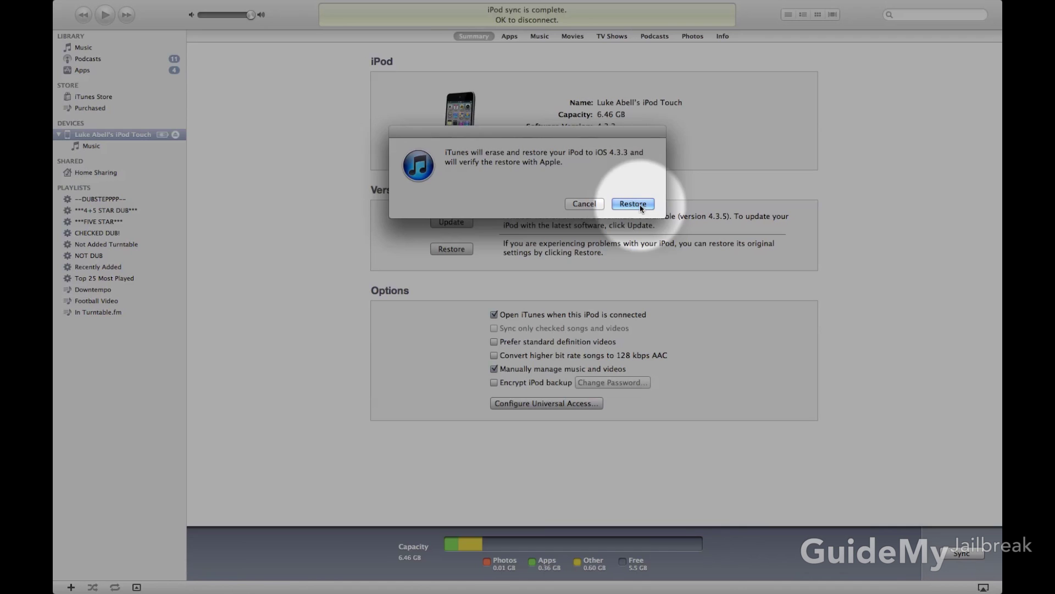
left_click(633, 204)
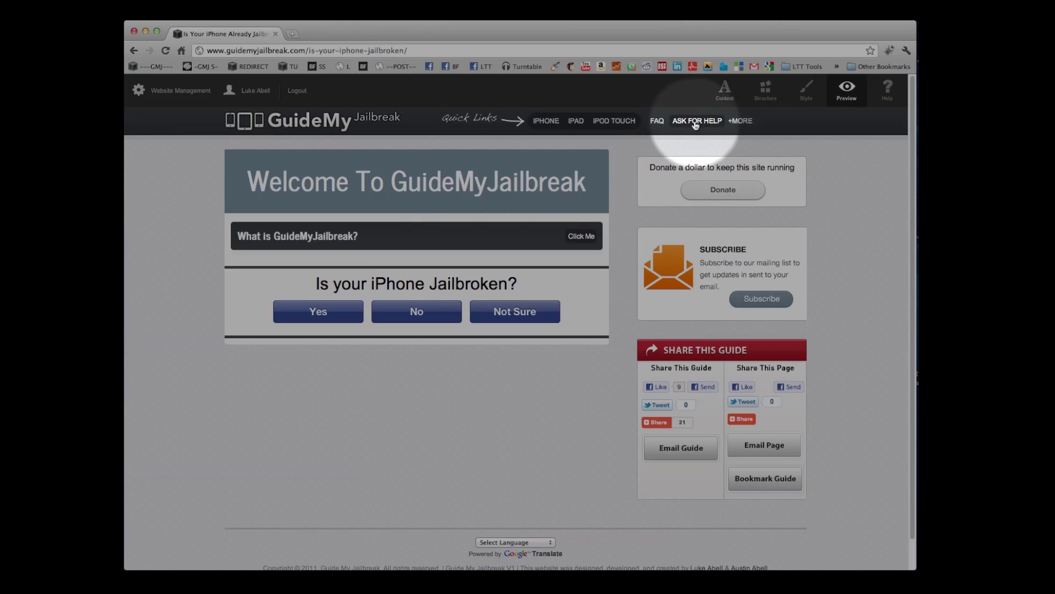
Submit the question "I need help restoring to the same firmware" on GuideMyJailbreak's Ask For Help page
left_click(695, 124)
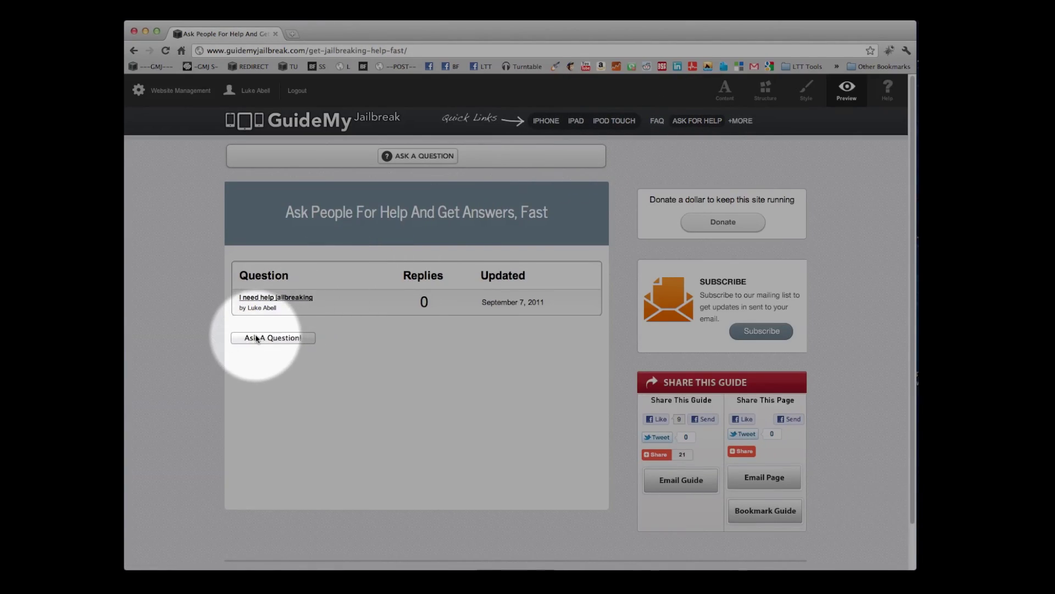
left_click(256, 337)
scroll(256, 339, "down", 3)
left_click(261, 305)
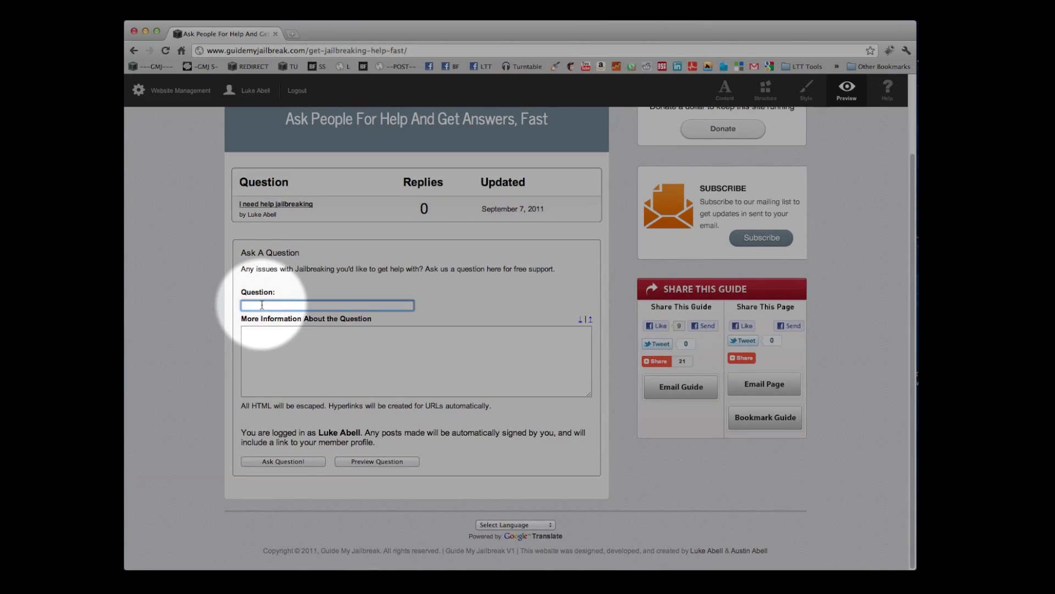
type("I need help restoring to the same firmware")
key("Tab")
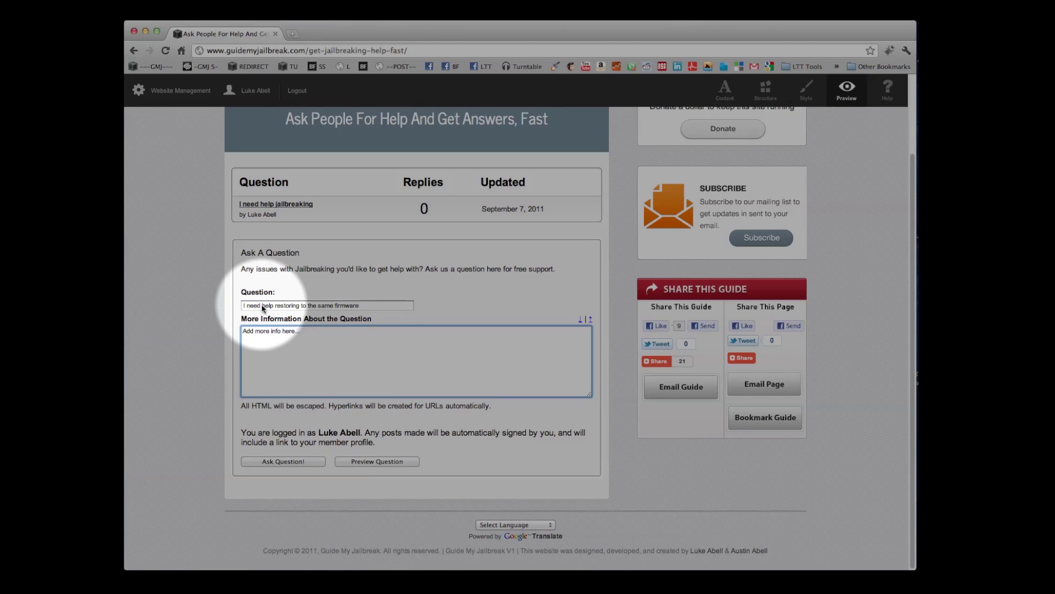
left_click(256, 461)
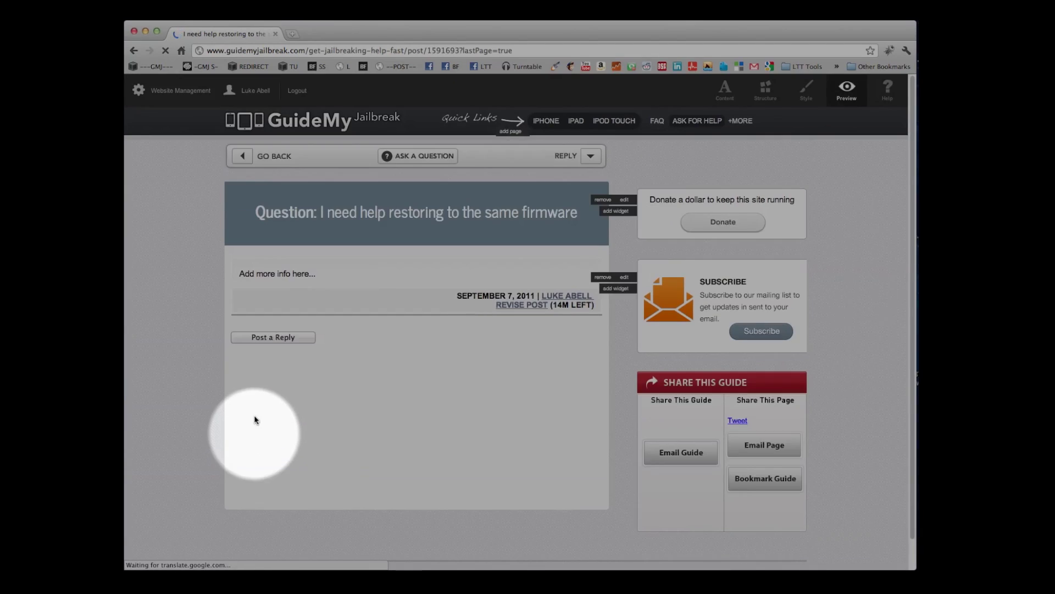